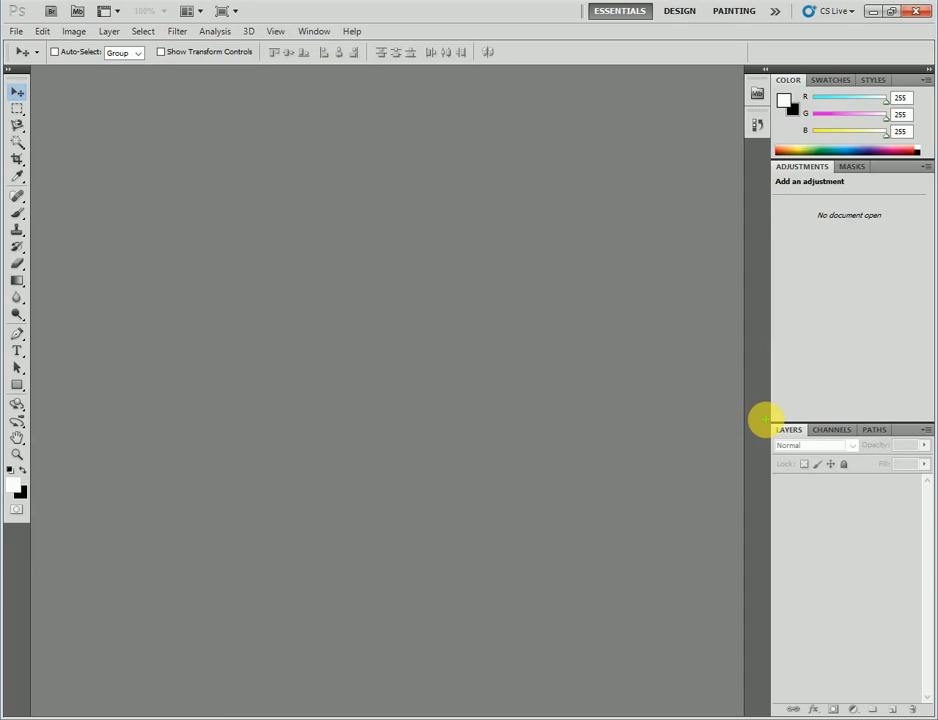
left_click_drag(768, 424, 815, 439)
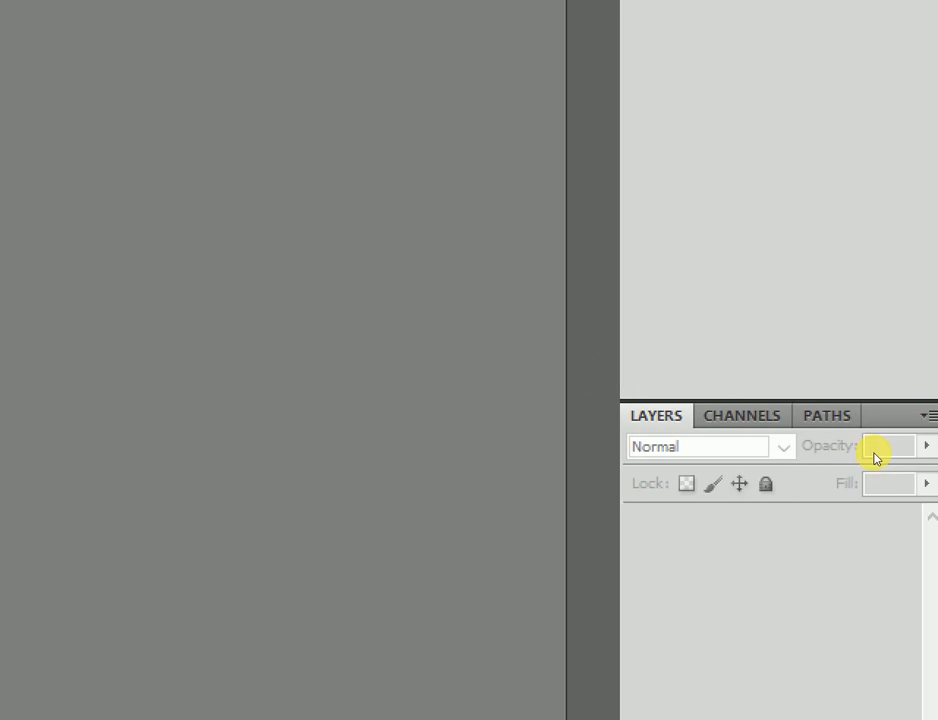
left_click(822, 431)
left_click(874, 431)
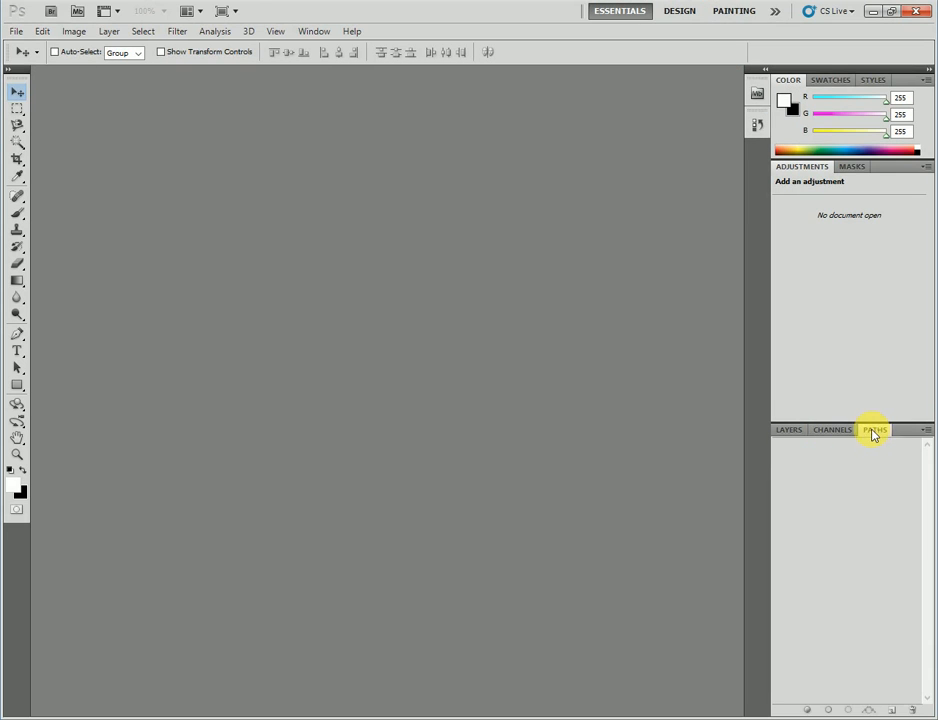
left_click(797, 432)
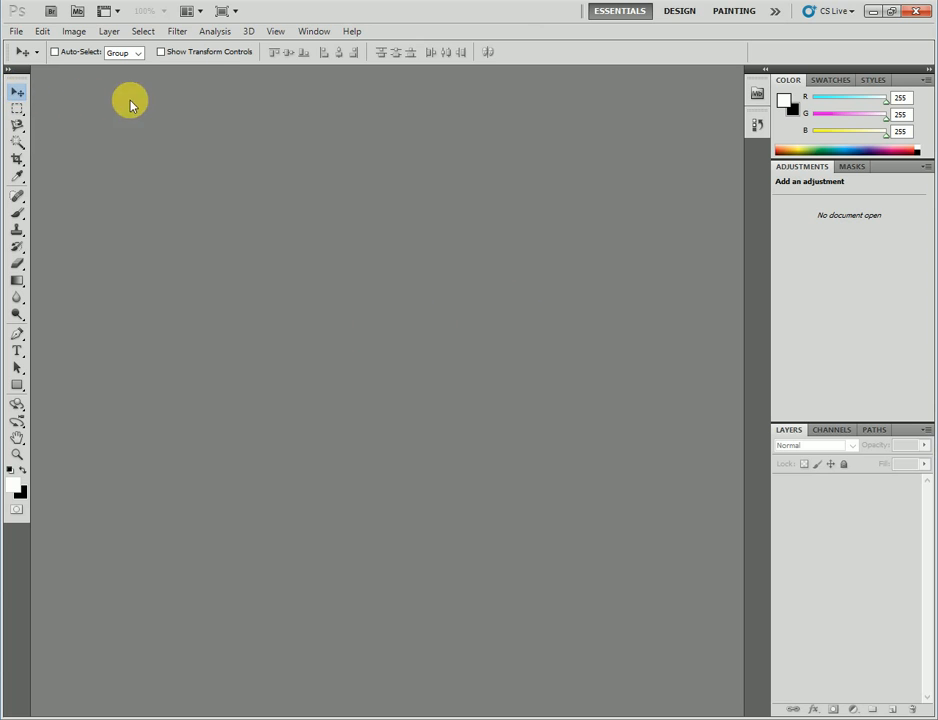
left_click(17, 31)
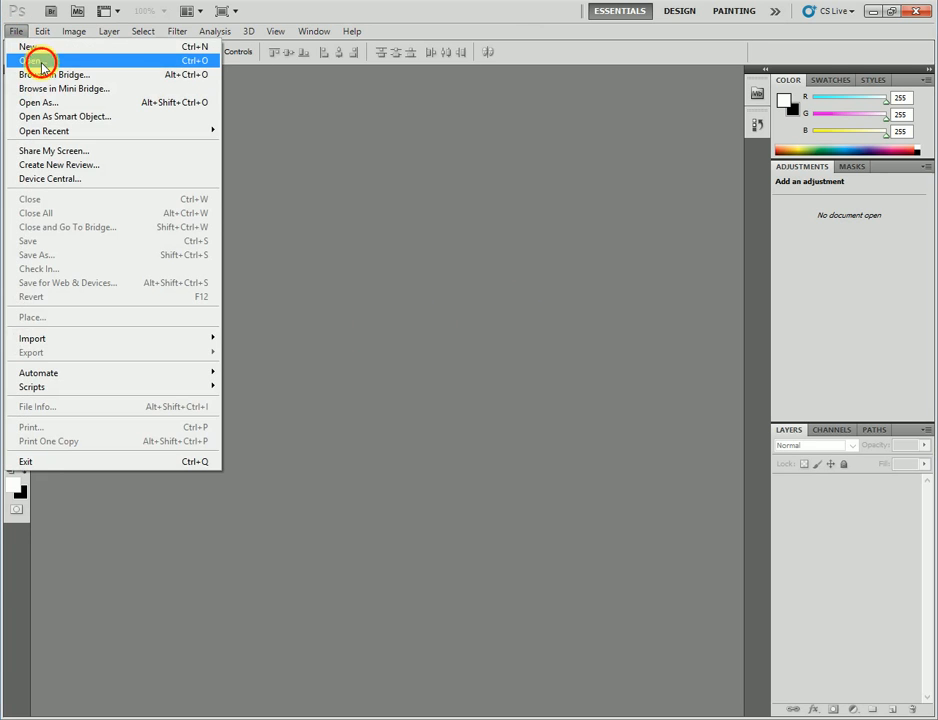
left_click(34, 60)
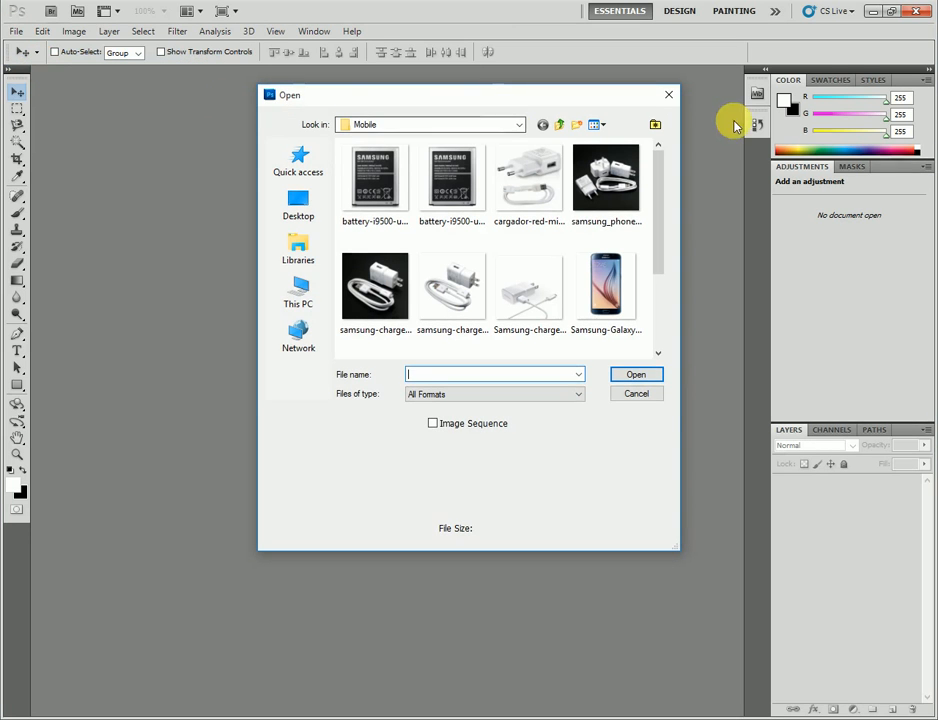
left_click(644, 395)
Step: Open the image Samsung-Galaxy-S6.png from the Mobile folder
left_click(17, 33)
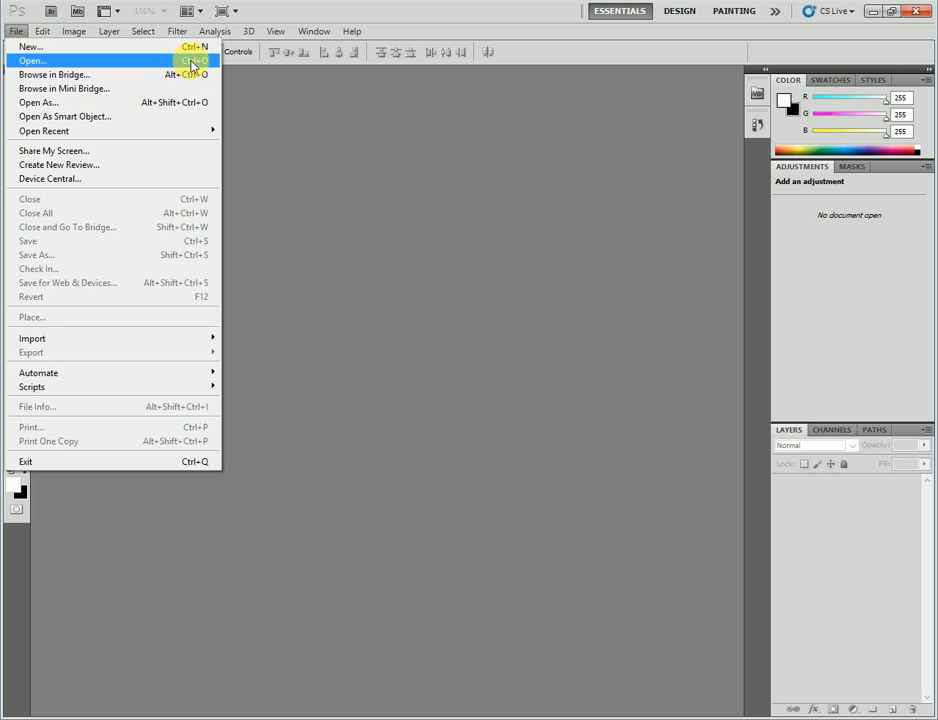
left_click(88, 61)
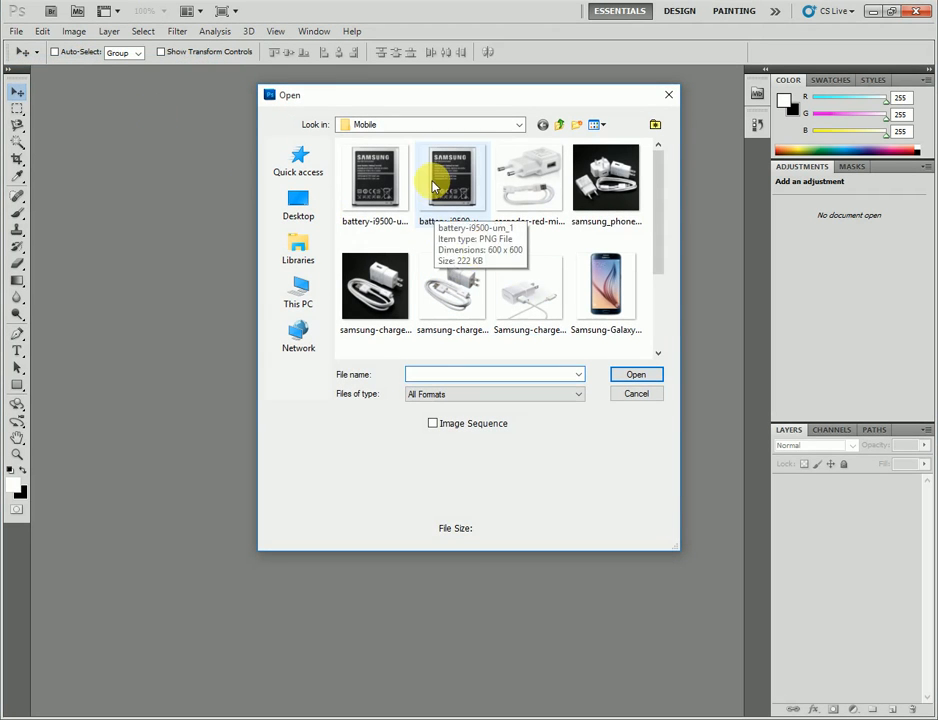
left_click(590, 291)
left_click(640, 375)
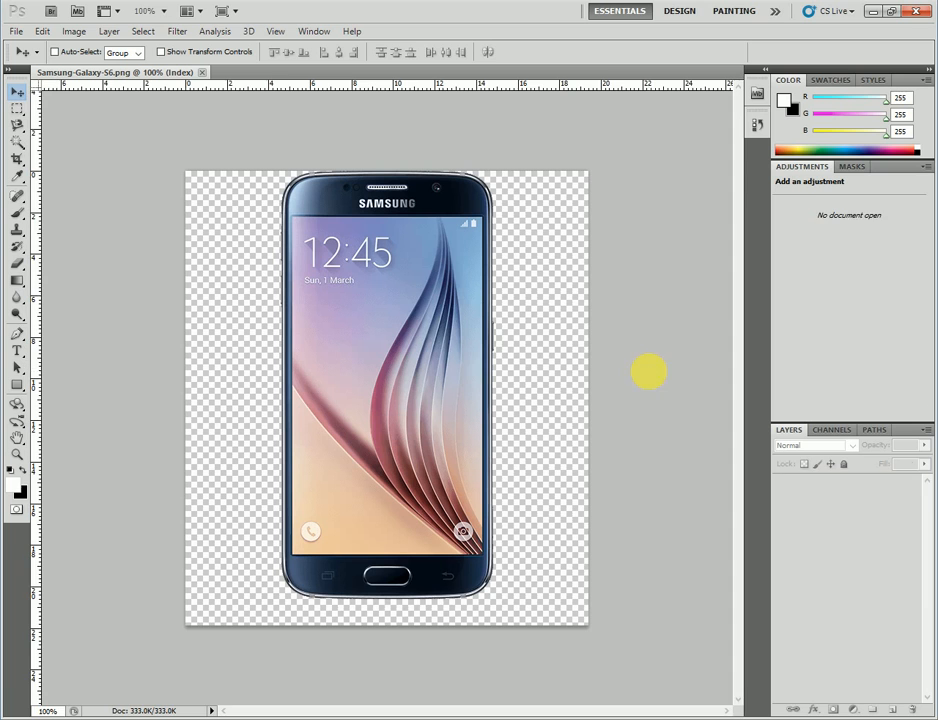
Step: Shift the phone picture around its canvas with the Move tool, and close the image without saving
left_click(17, 94)
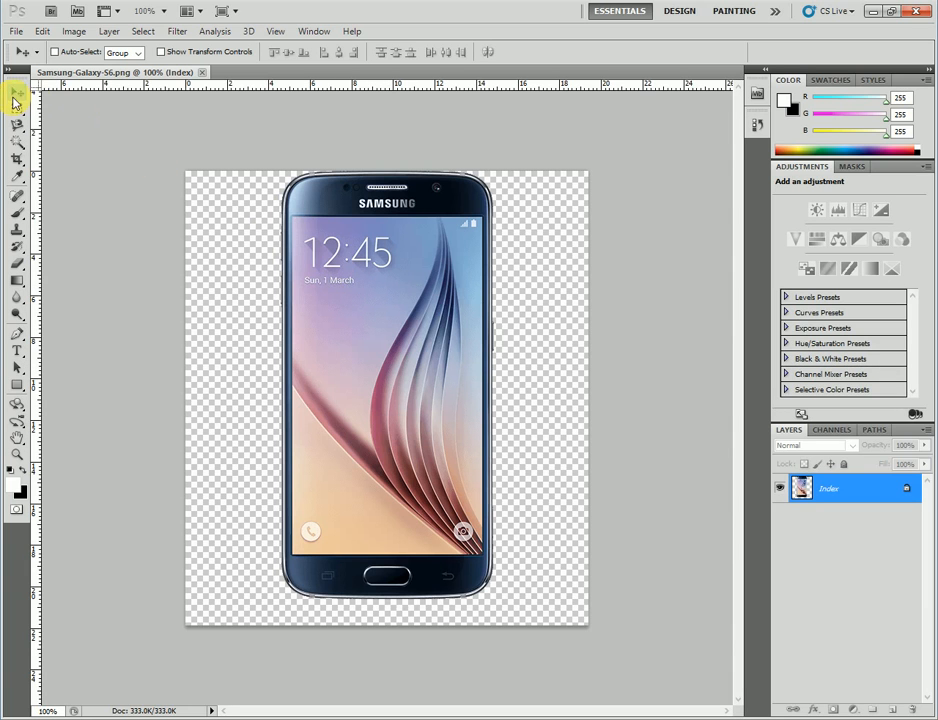
left_click_drag(406, 314, 337, 330)
left_click_drag(451, 337, 389, 320)
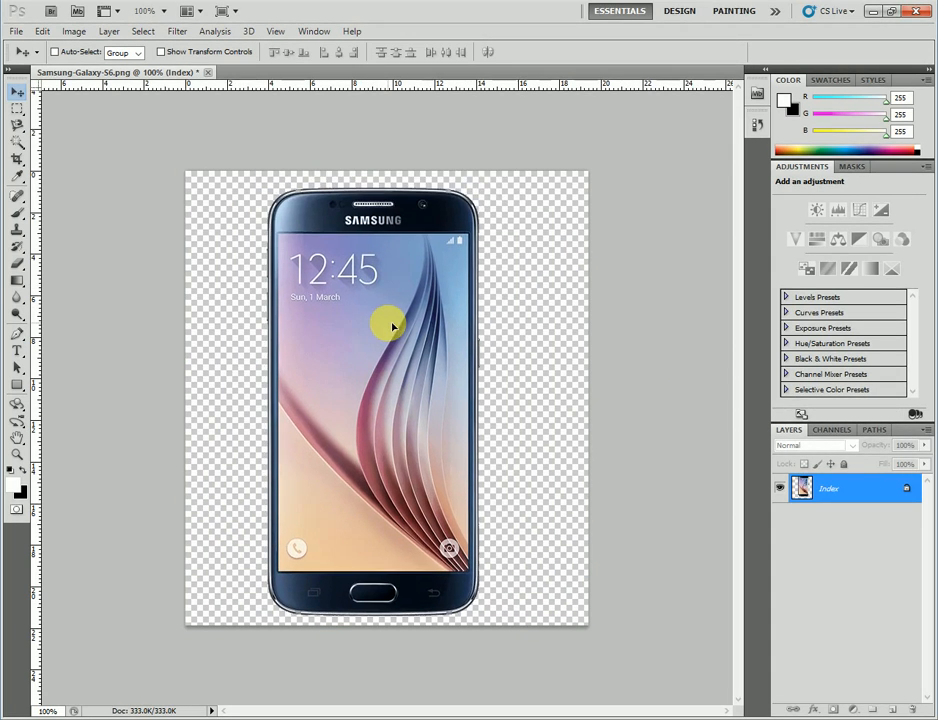
left_click_drag(318, 229, 392, 309)
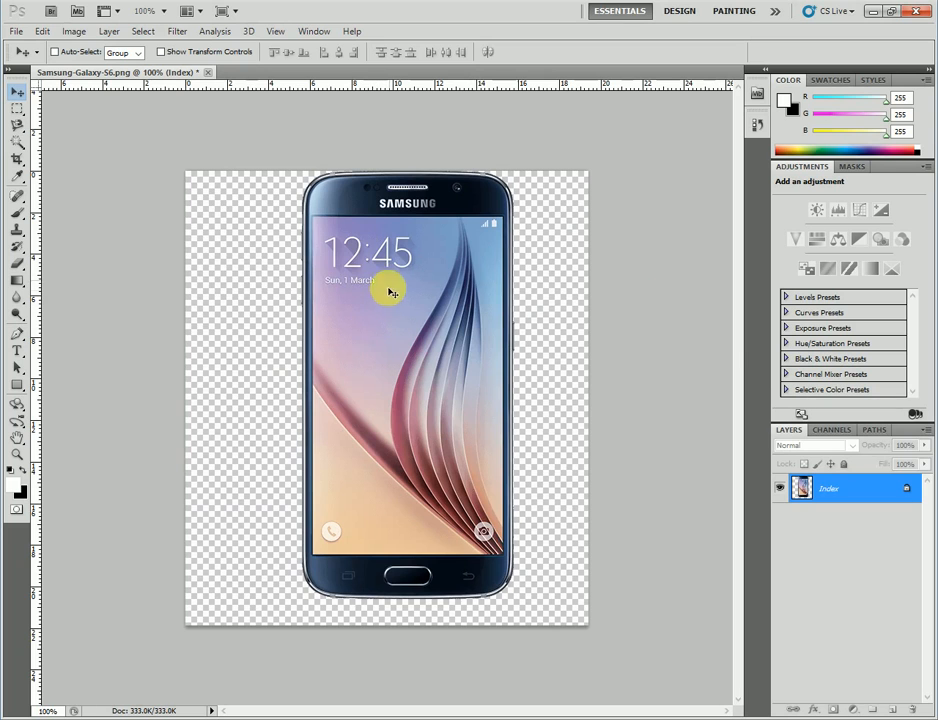
left_click(208, 73)
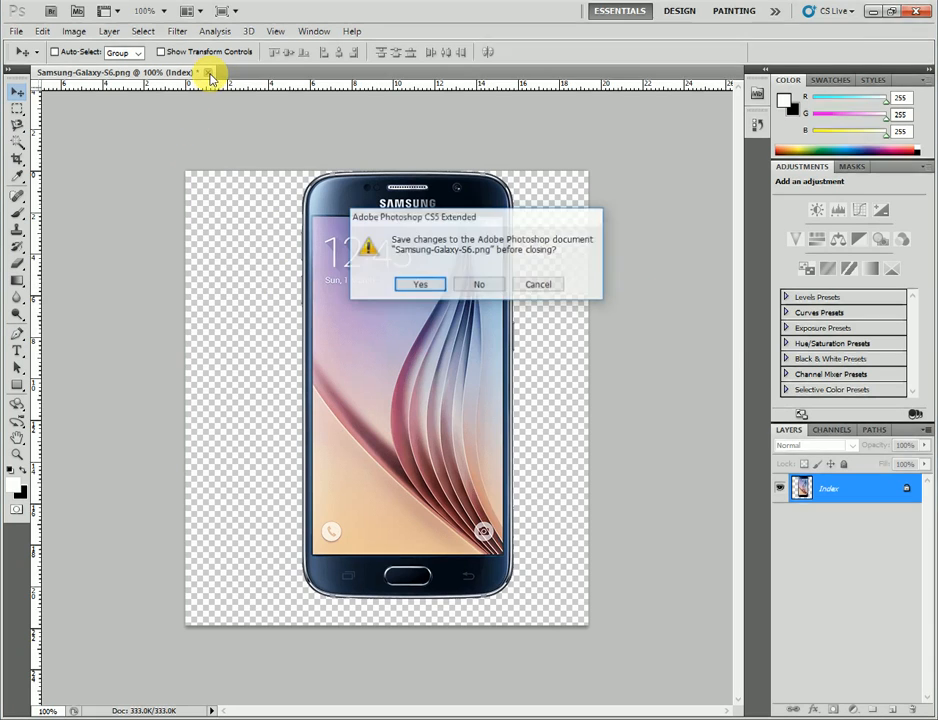
left_click(474, 284)
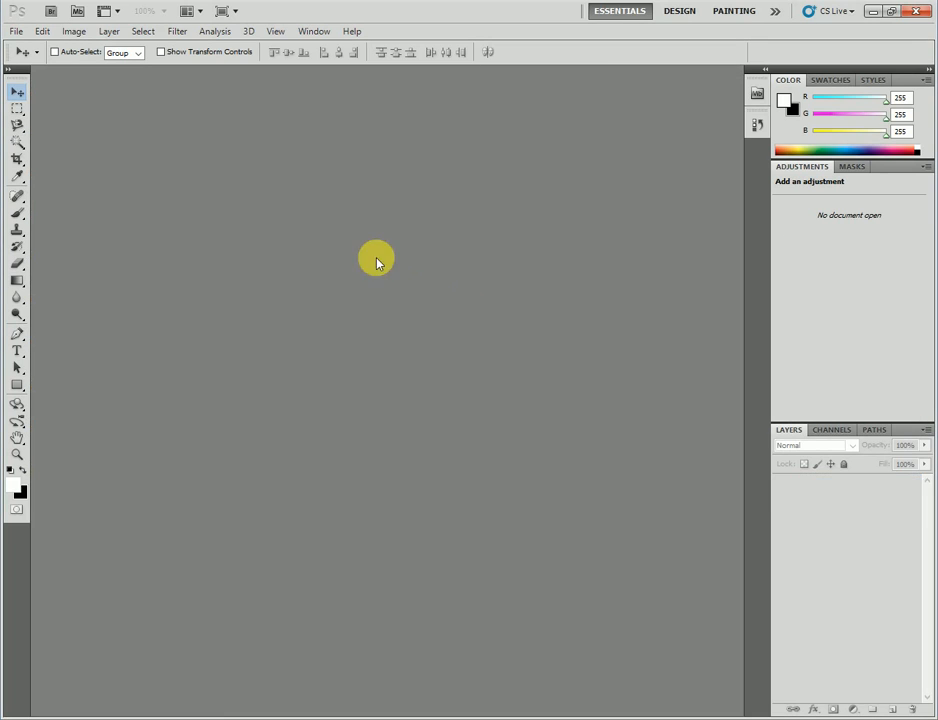
Step: Create a new RGB document of 1280 by 720 pixels at 300 pixels/inch with white background contents
left_click(17, 32)
left_click(38, 45)
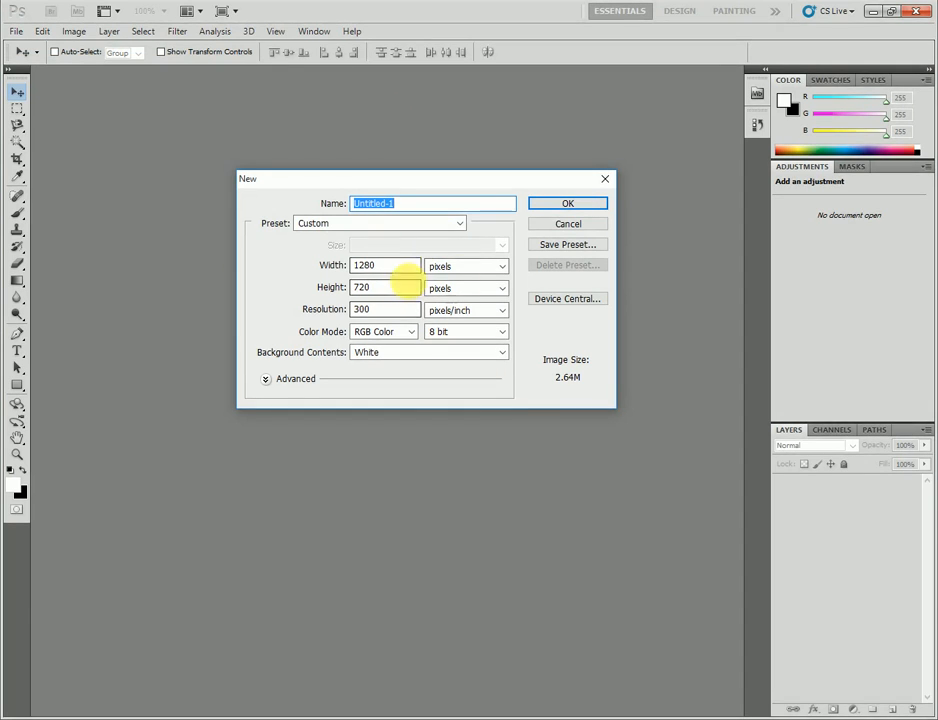
left_click(553, 205)
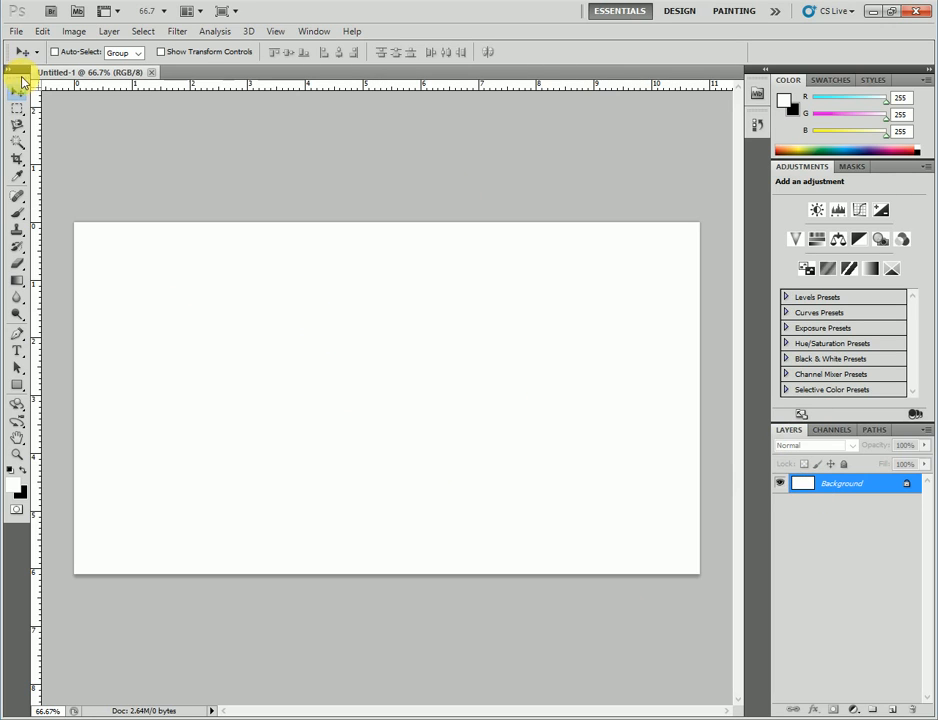
Step: Select a rectangle about 6.7 by 3.7 ruler units in the middle of the canvas and fill it with black
left_click(17, 107)
left_click_drag(186, 288, 521, 463)
left_click_drag(573, 500, 573, 500)
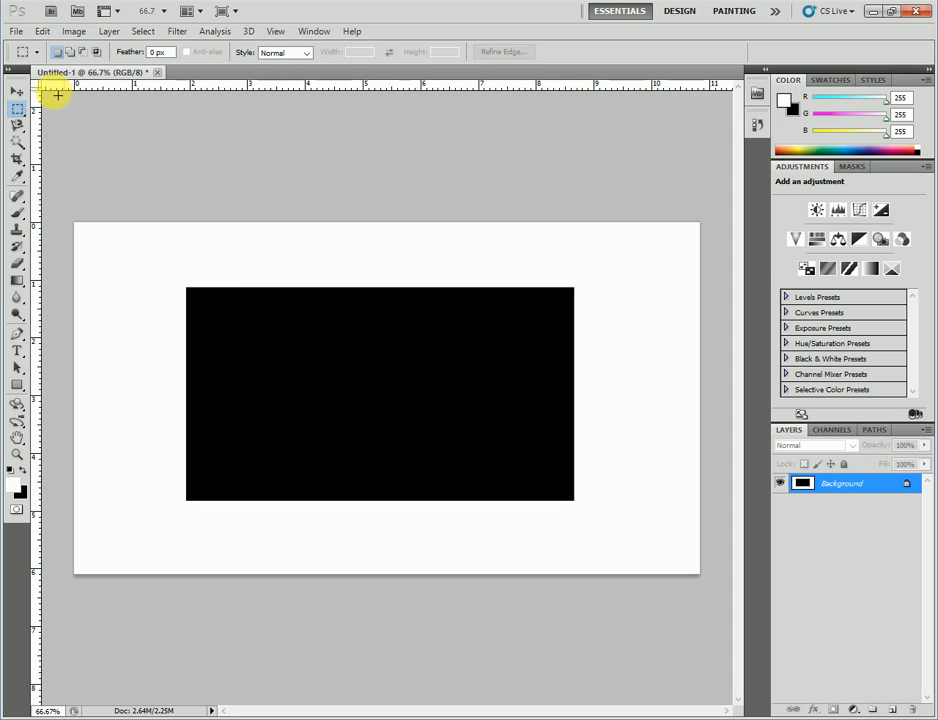
Step: Try to move the black rectangle on the locked Background layer with the Move tool
left_click(17, 91)
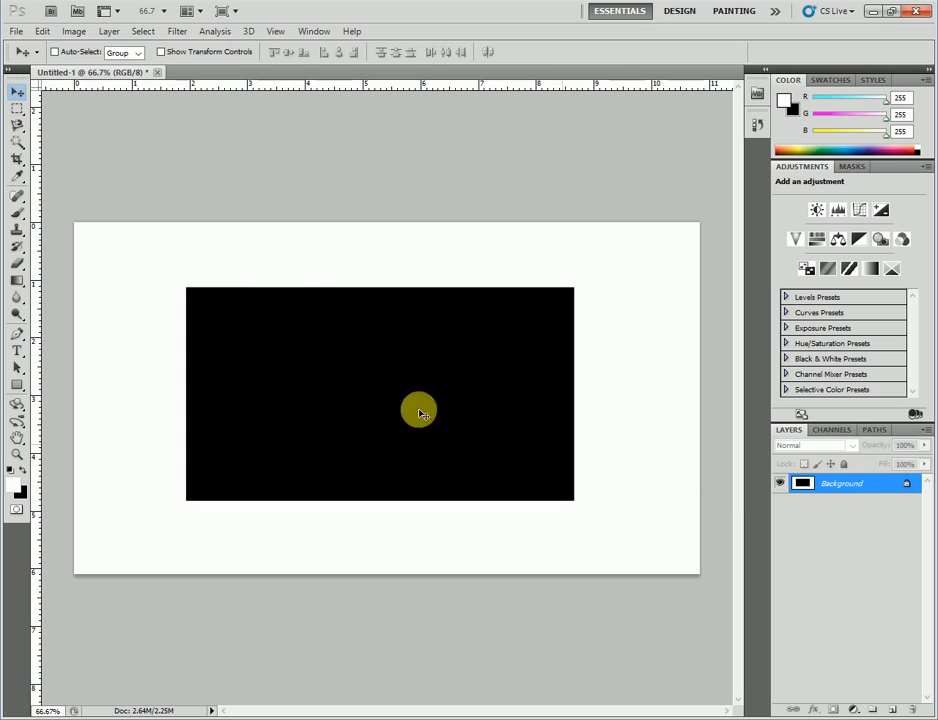
left_click(296, 383)
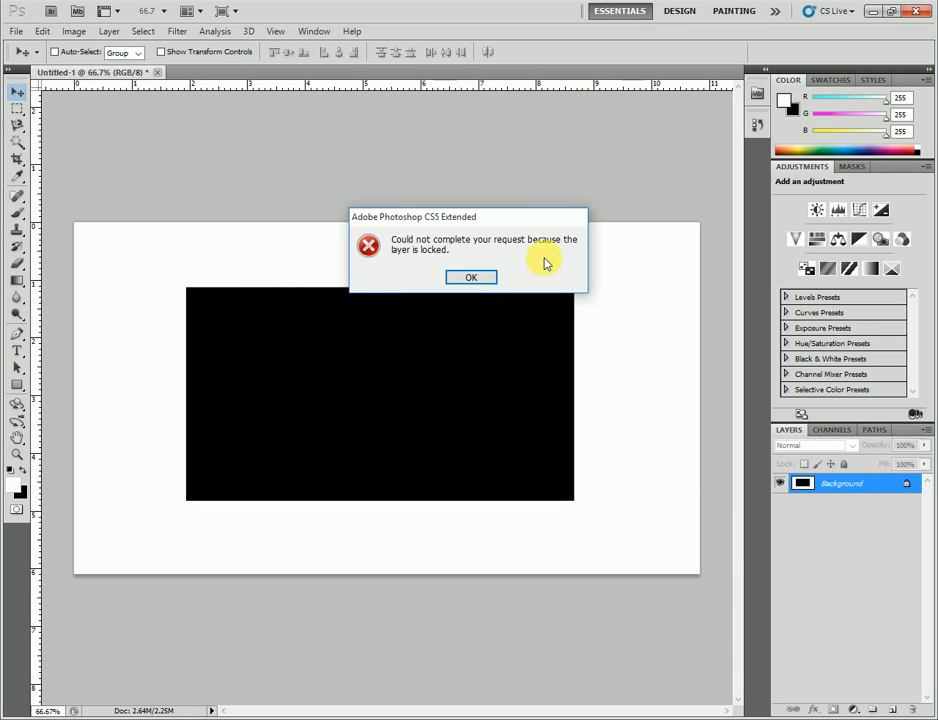
left_click(478, 279)
left_click(276, 258)
left_click(470, 278)
left_click(429, 236)
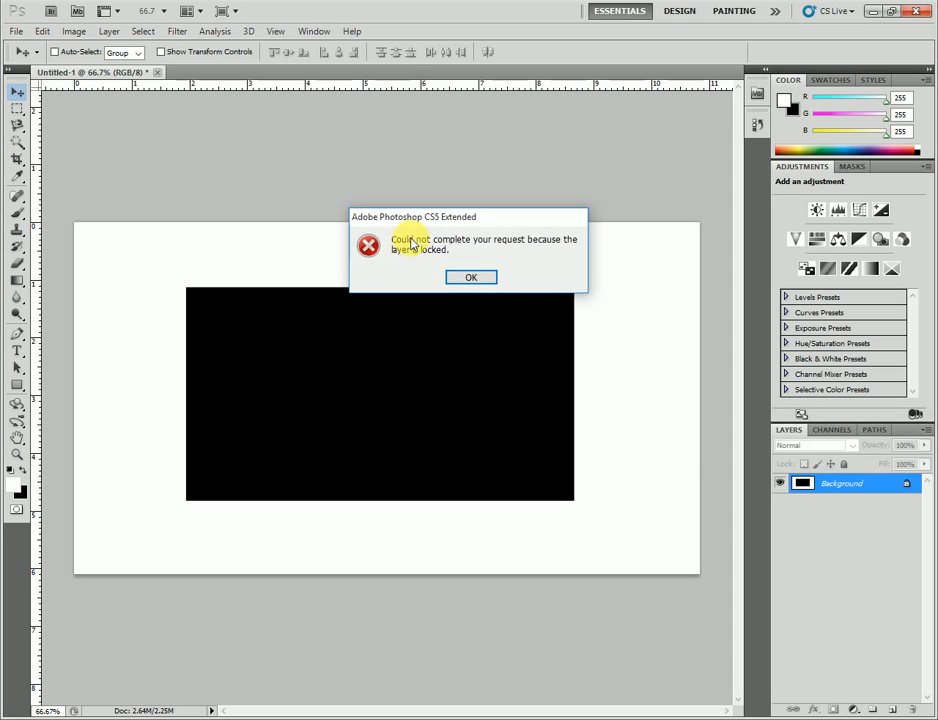
left_click(477, 277)
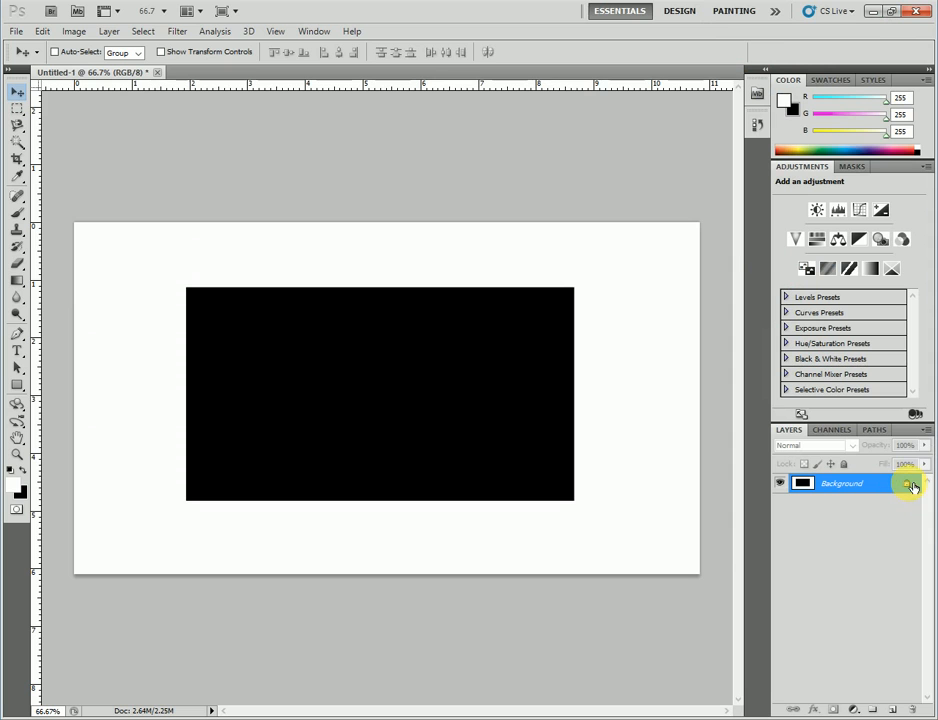
Step: Convert the locked Background into a regular layer, keeping the default name, Normal mode and 100% opacity
double_click(871, 486)
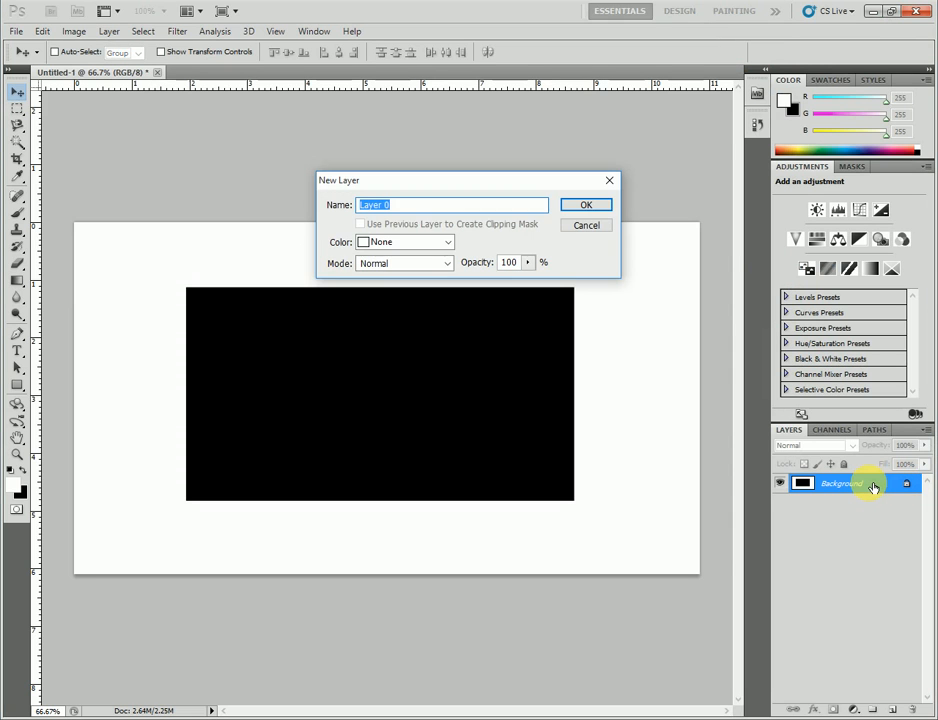
left_click(587, 206)
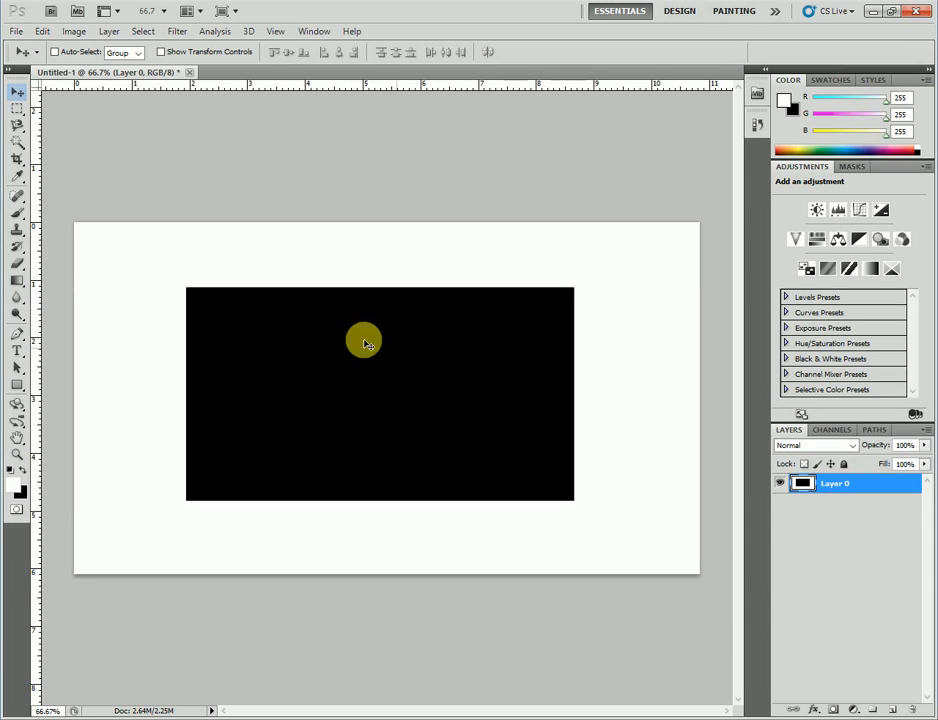
Step: Move the unlocked layer with its black rectangle around the canvas, and close the document without saving
left_click(331, 336)
left_click_drag(331, 336, 307, 368)
left_click_drag(204, 324, 211, 266)
left_click_drag(655, 335, 430, 372)
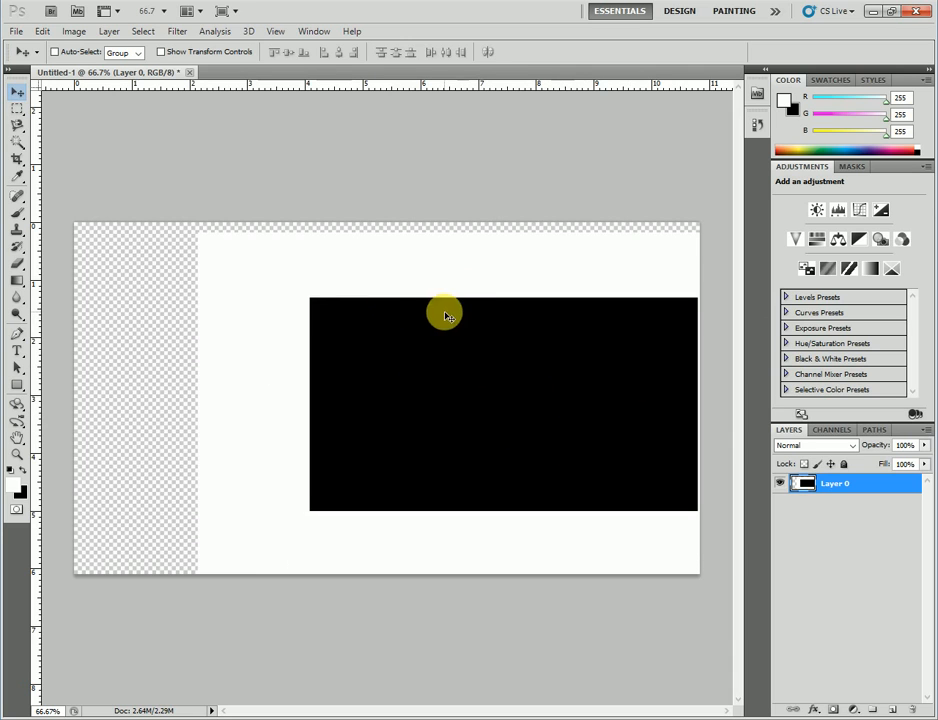
left_click_drag(511, 424, 374, 408)
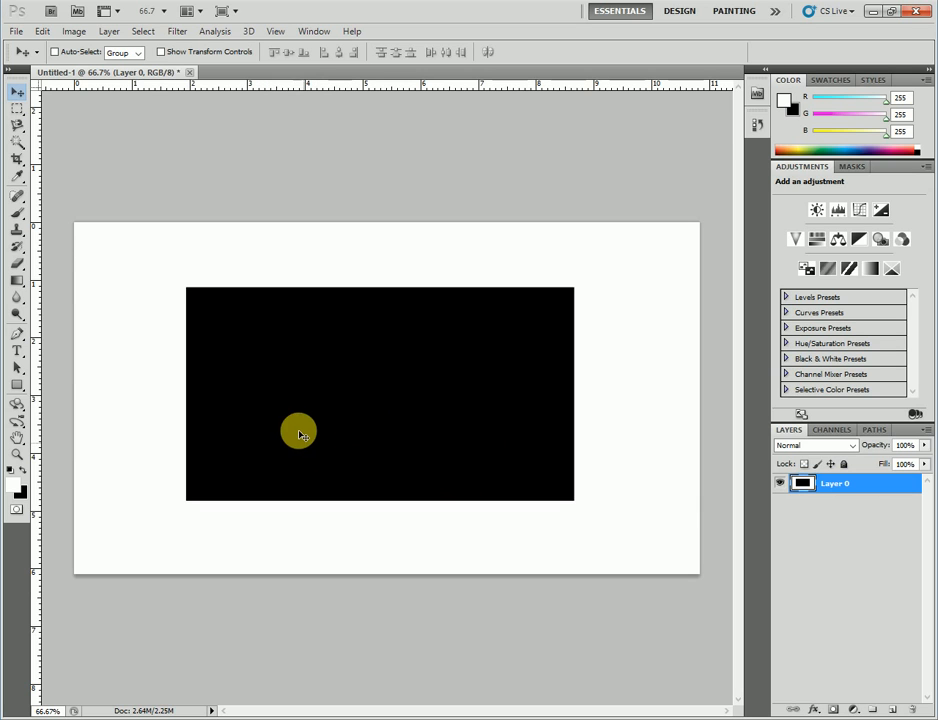
left_click(190, 78)
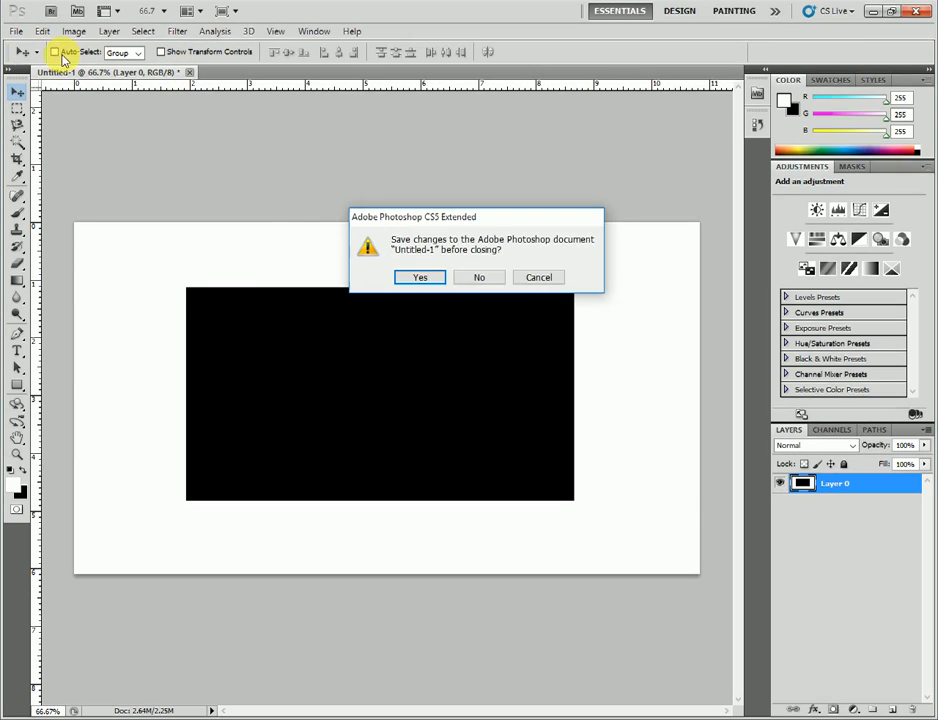
left_click(478, 279)
Step: Create a new blank white document of 1280 by 720 pixels
left_click(16, 31)
left_click(30, 48)
left_click(570, 204)
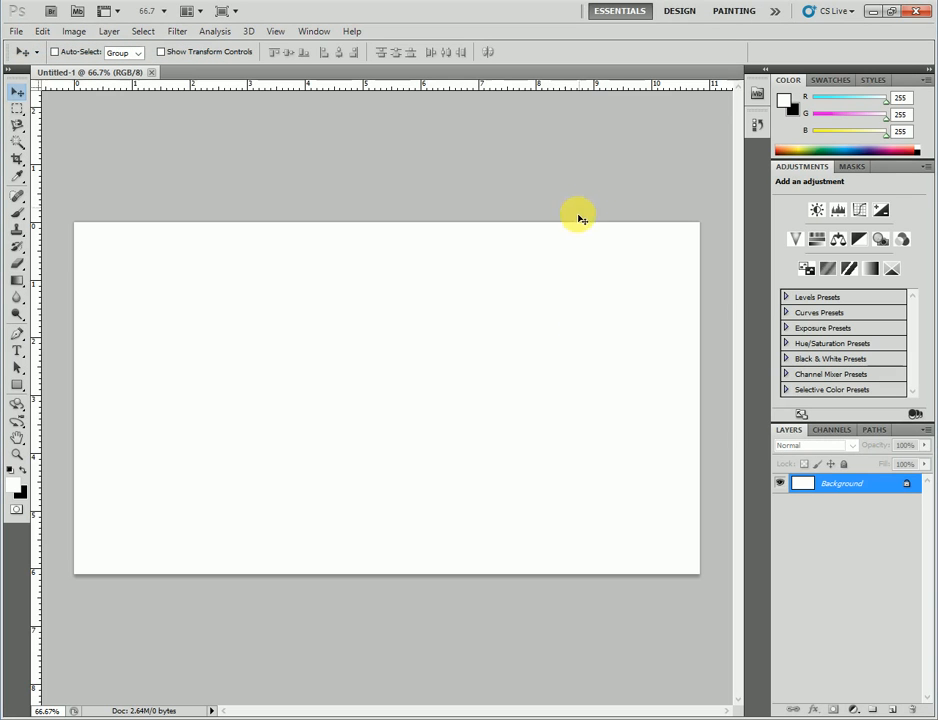
Step: Convert the Background into a regular layer with default settings and add a new empty layer above it
double_click(866, 487)
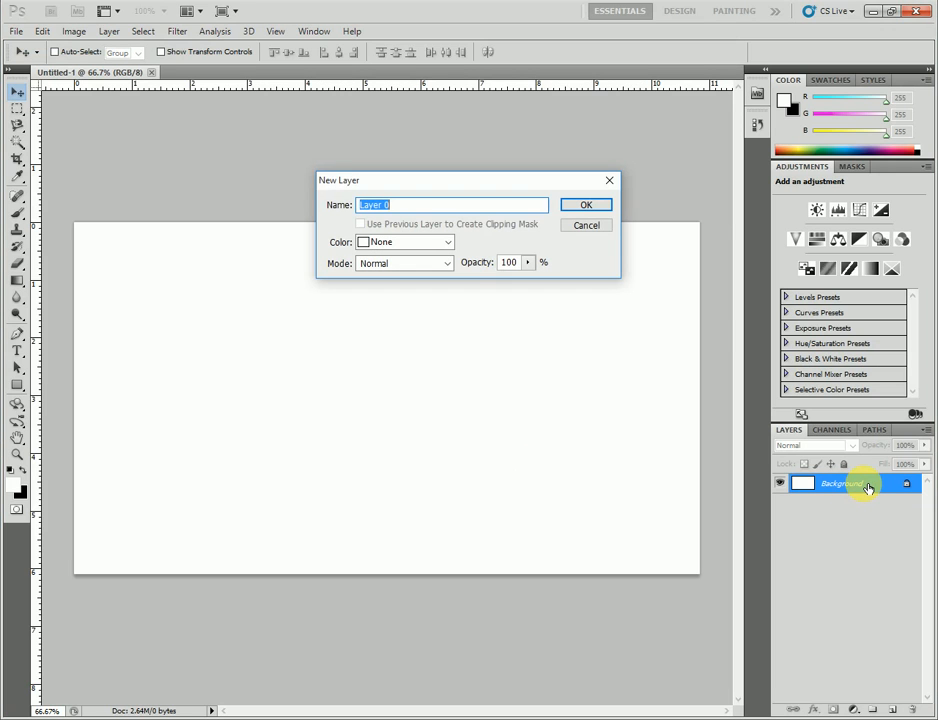
left_click(588, 206)
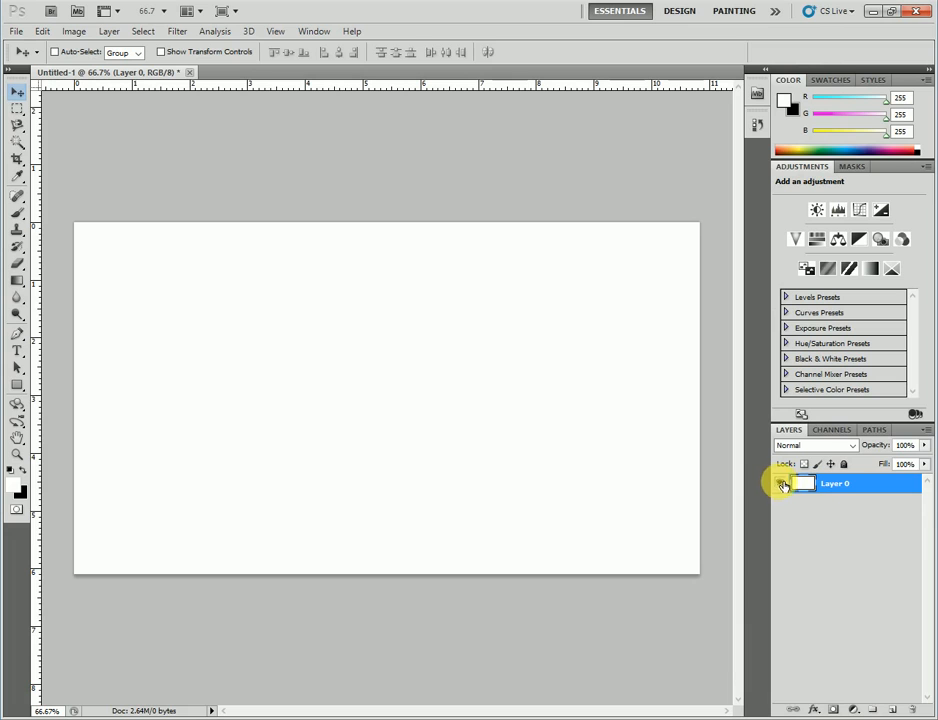
left_click(895, 710)
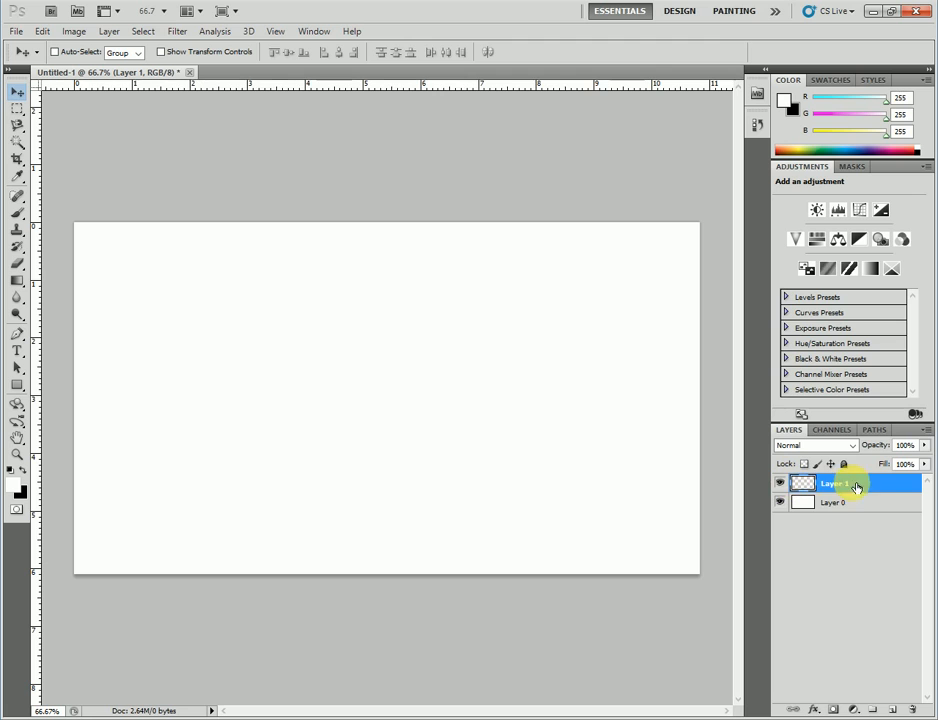
Step: Switch the active layer back and forth between Layer 1 and Layer 0, and try moving Layer 0 on the canvas
left_click(838, 510)
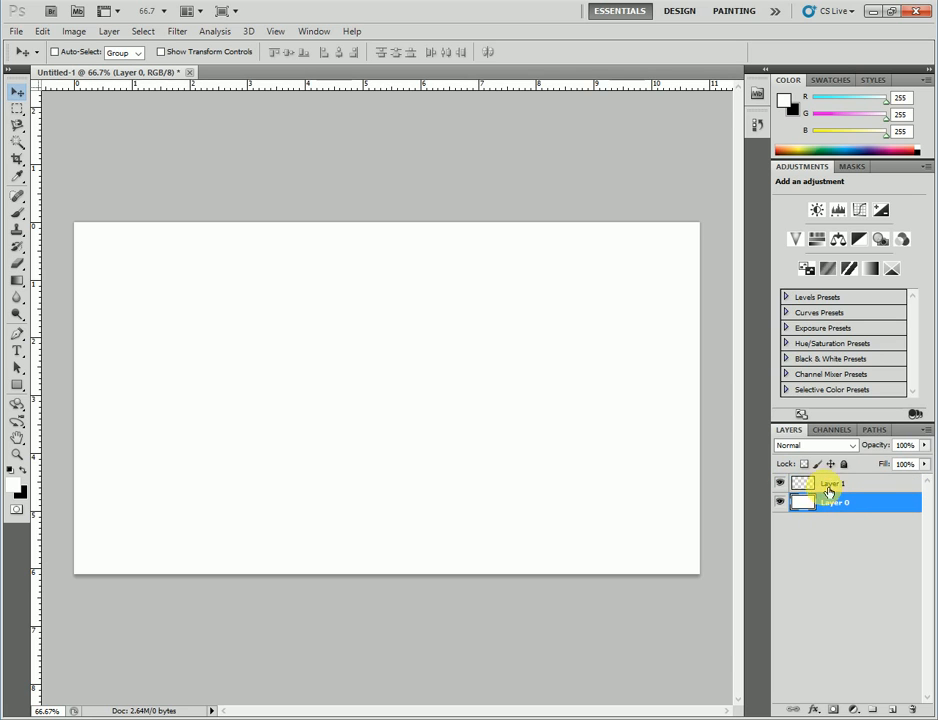
left_click(828, 488)
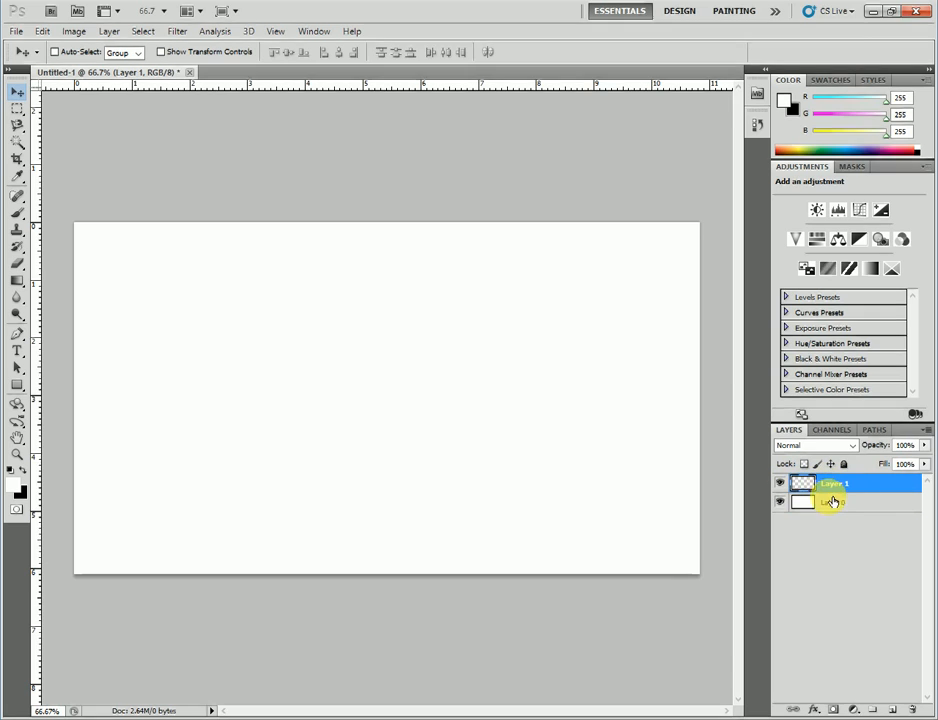
left_click(833, 506)
left_click(834, 485)
left_click(838, 502)
left_click(834, 485)
left_click(839, 504)
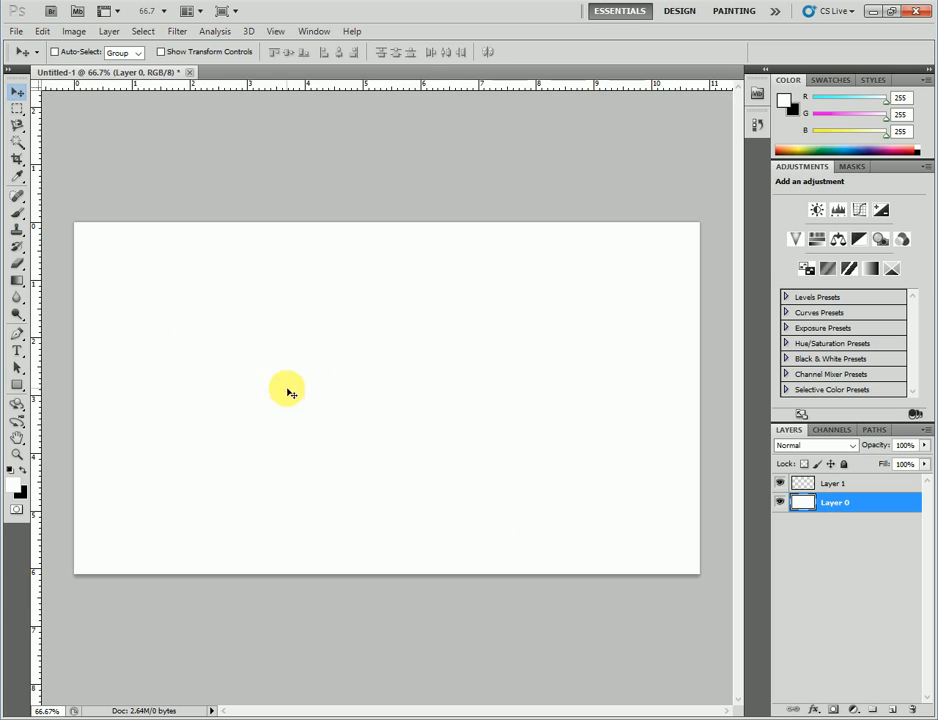
left_click_drag(270, 313, 166, 282)
Step: Fill a large rectangular selection on Layer 1 with black, deselect it, and shift the rectangle toward the canvas's upper left
left_click(848, 487)
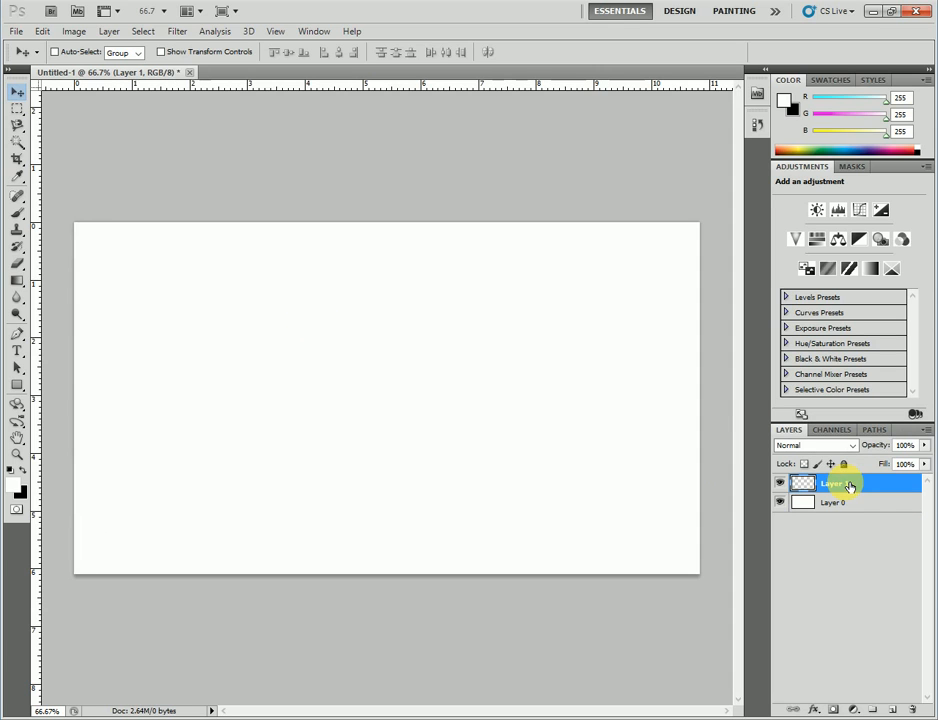
left_click(276, 354)
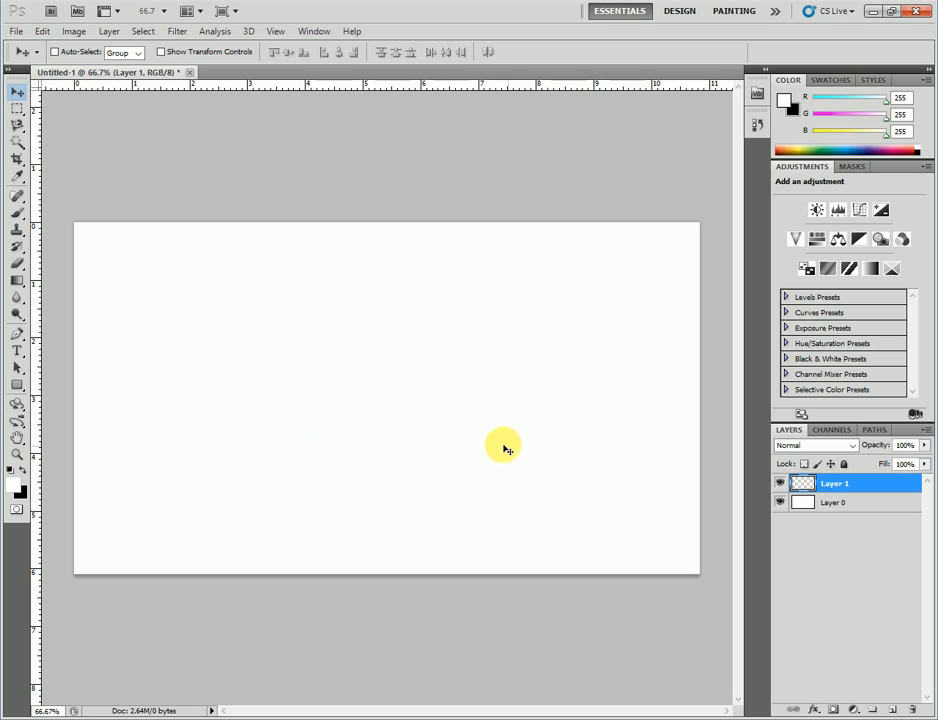
left_click(17, 107)
left_click_drag(205, 278, 549, 473)
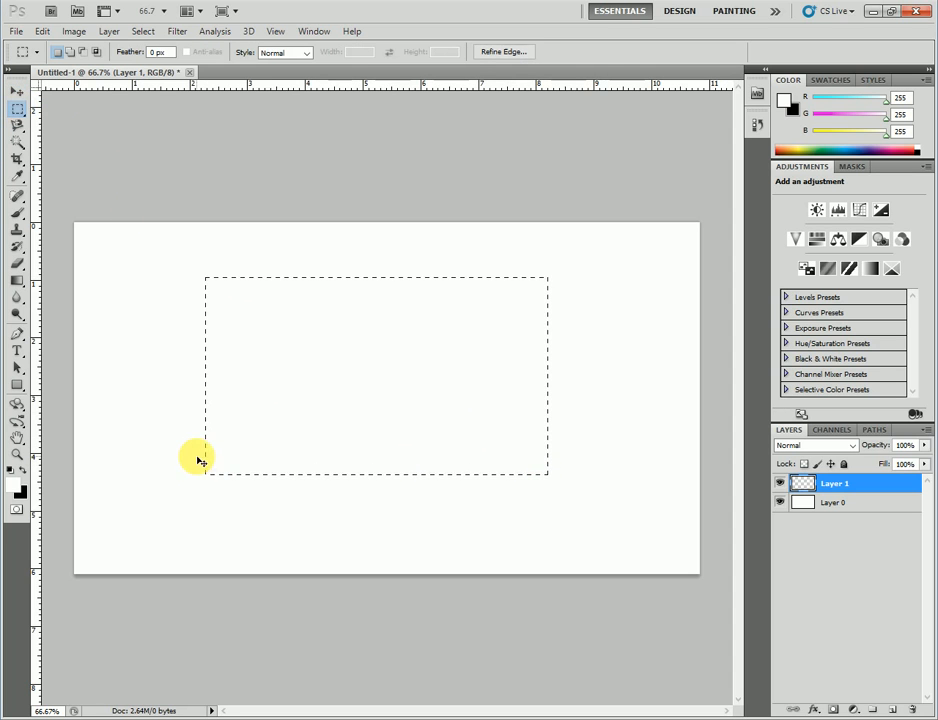
key("ctrl+BackSpace")
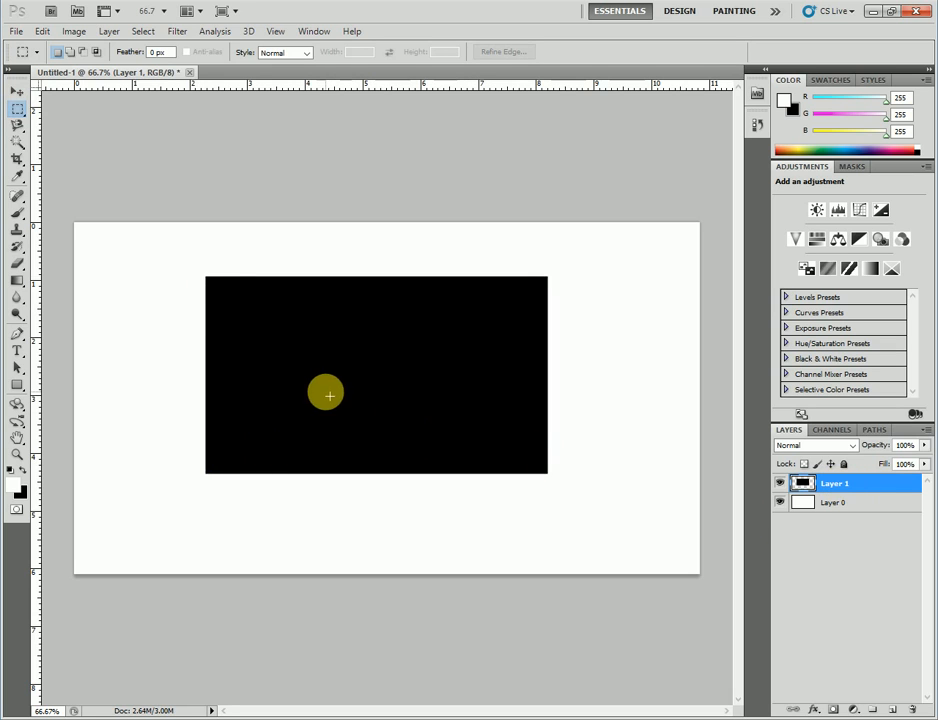
left_click(16, 92)
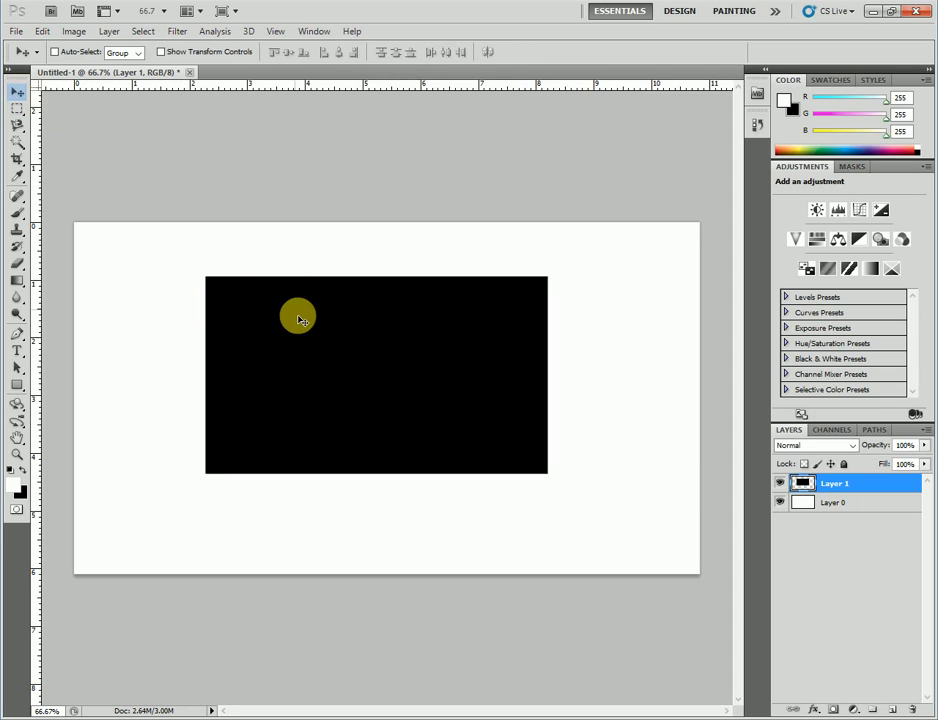
left_click_drag(312, 364, 270, 362)
Step: Add a text layer below the black rectangle, set its colour to near-black #150606, and enter a first name
left_click(15, 351)
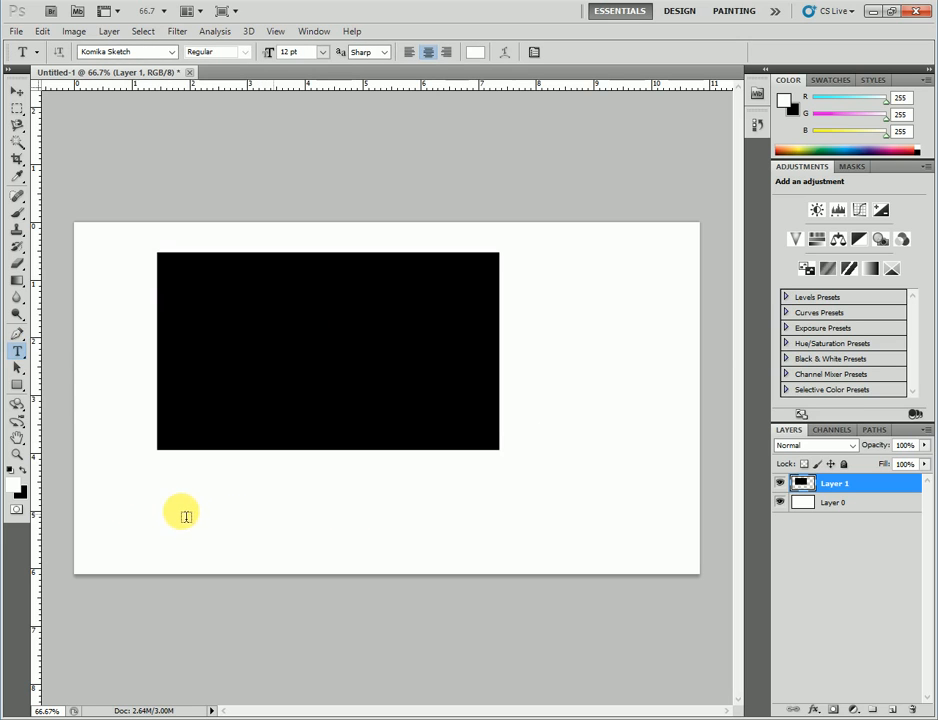
left_click(182, 525)
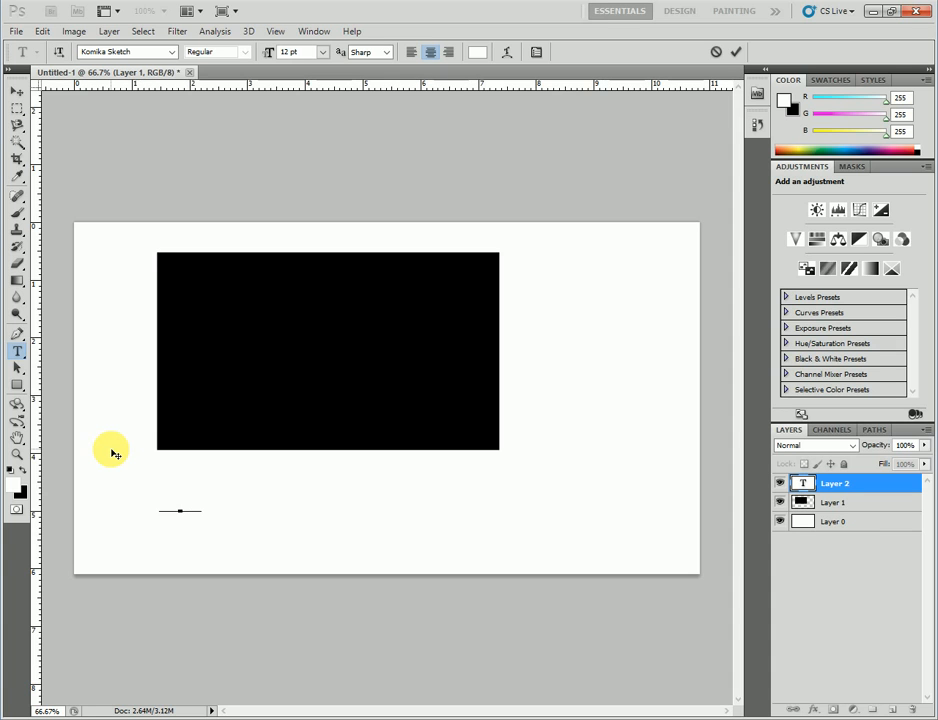
left_click(477, 51)
left_click_drag(500, 195, 509, 289)
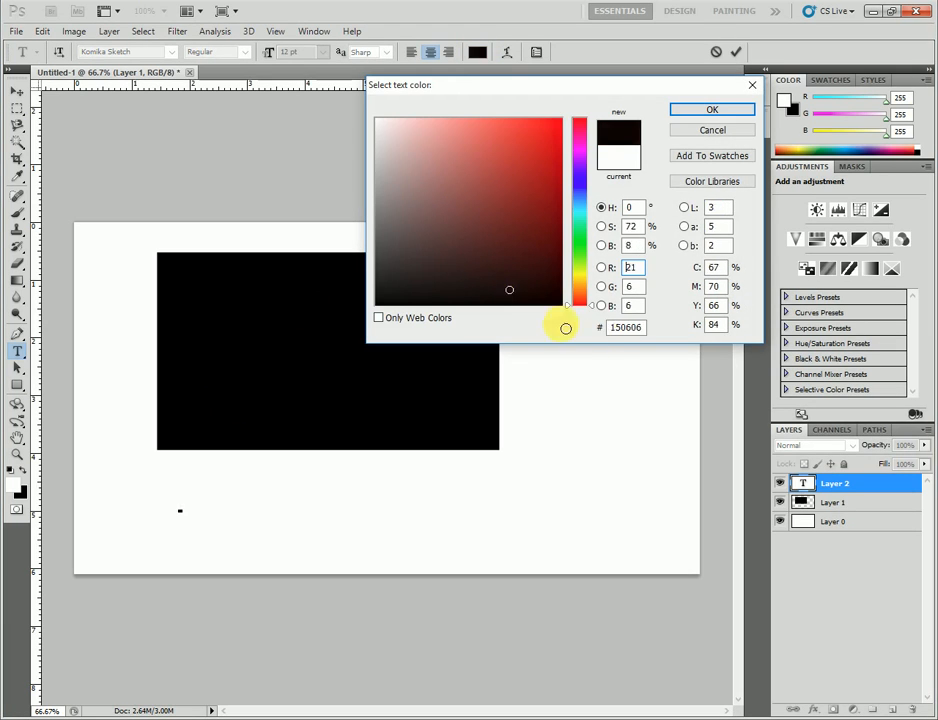
left_click(697, 110)
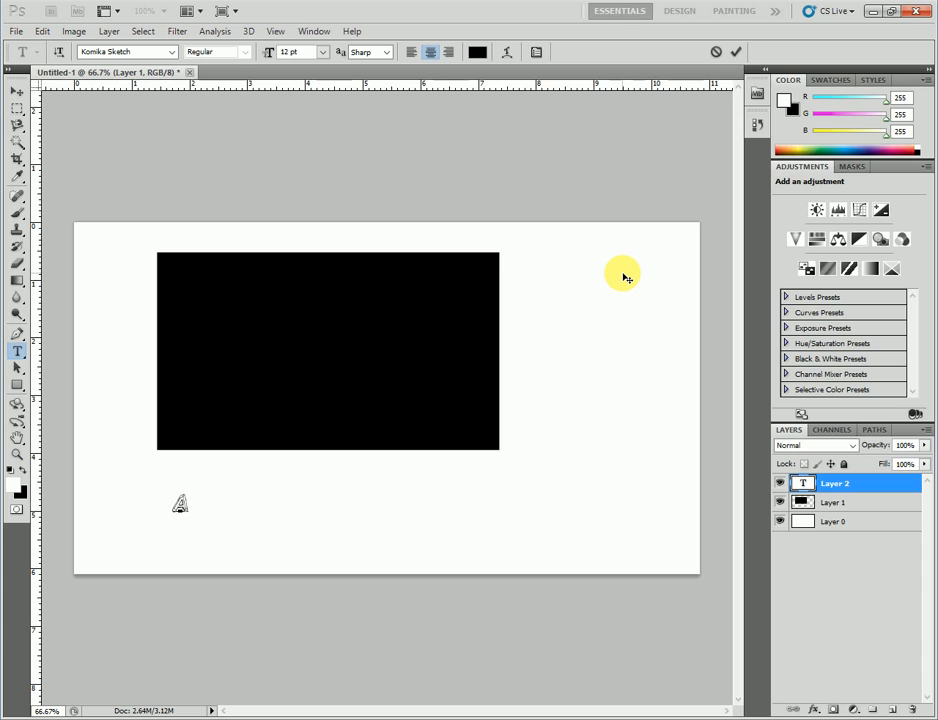
type("Arsalan")
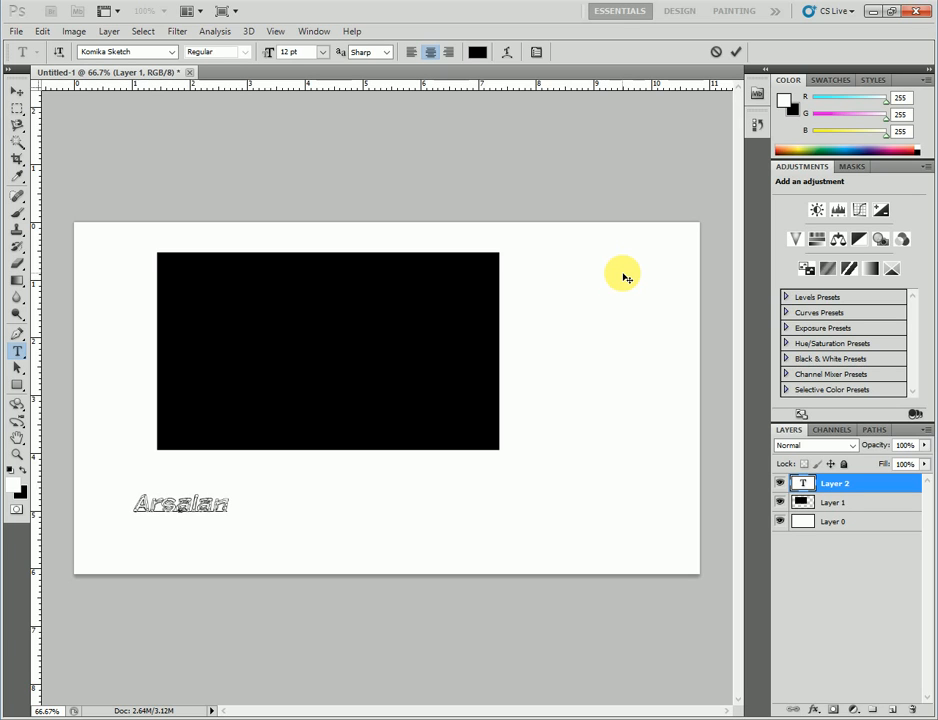
left_click(16, 90)
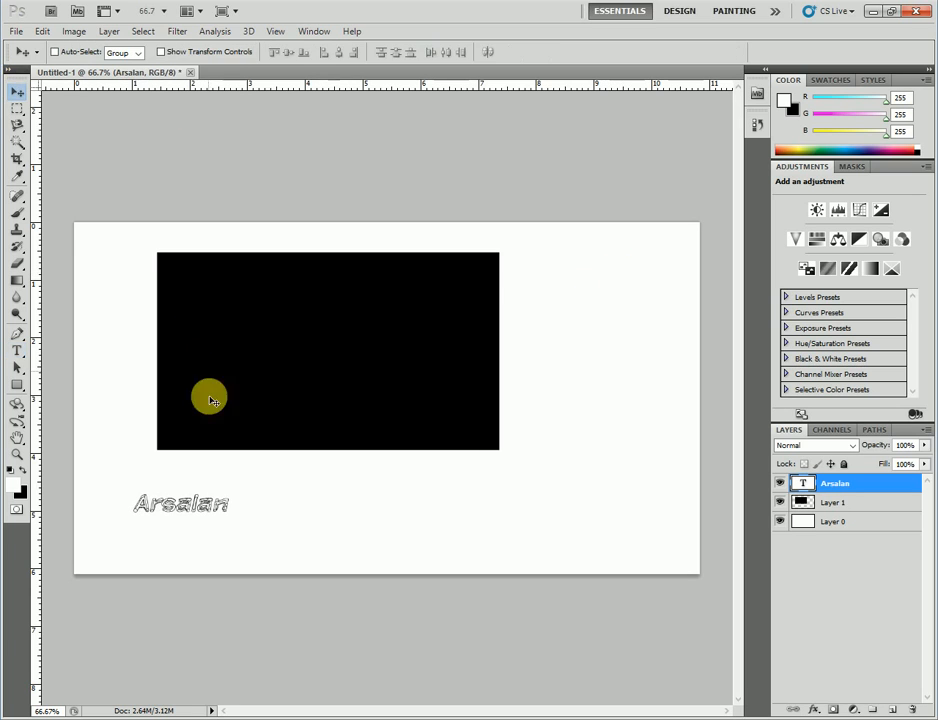
Step: Scale the text layer proportionally to about 445% and position it beneath the black rectangle
key("ctrl+t")
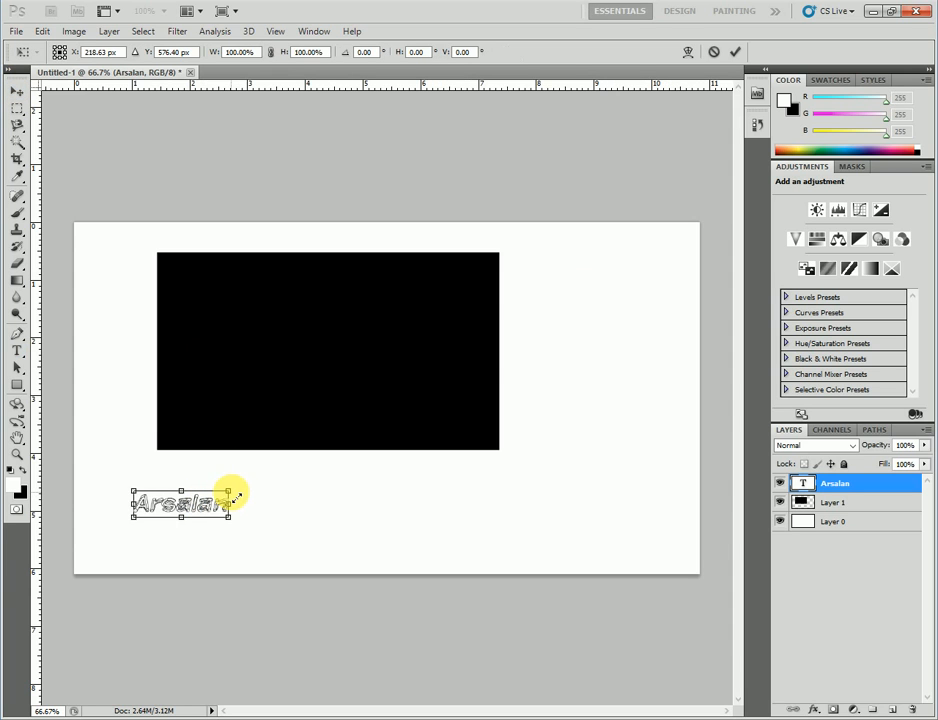
left_click_drag(236, 496, 567, 429)
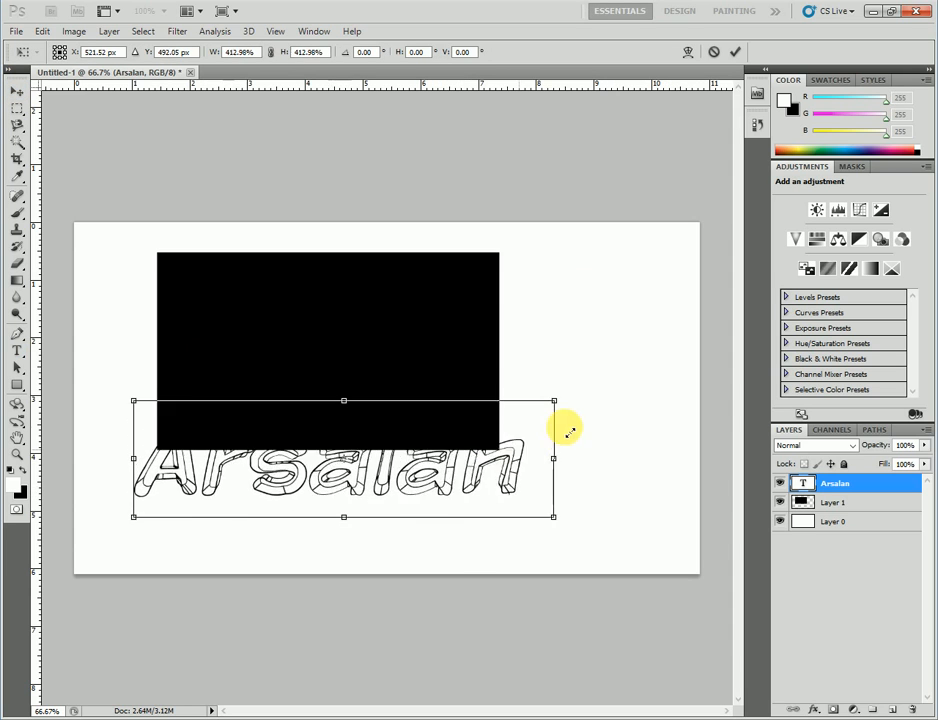
left_click_drag(443, 484, 460, 535)
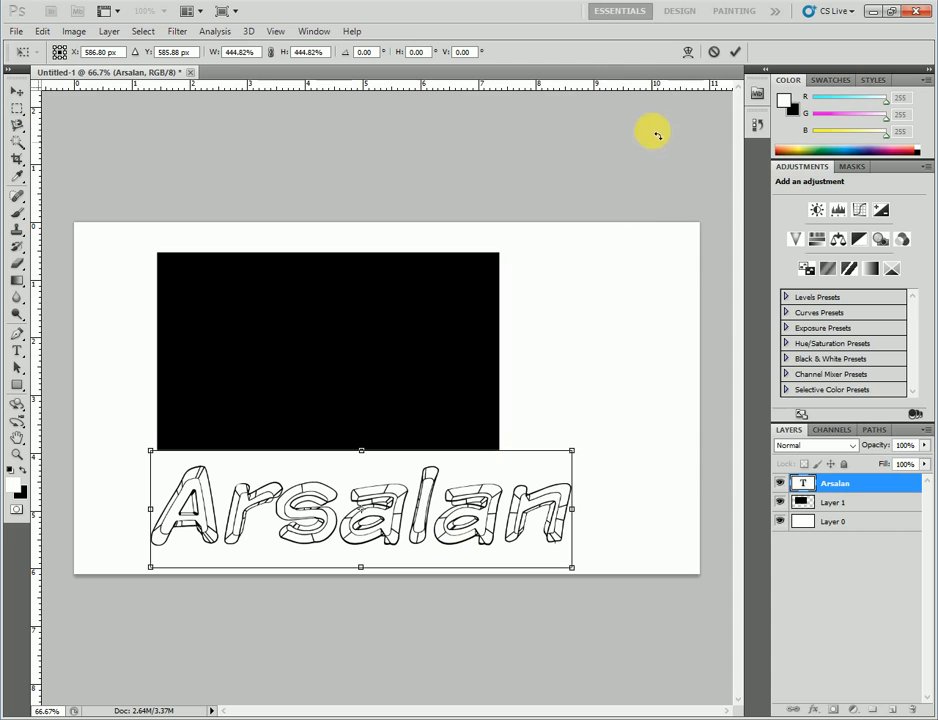
left_click(735, 52)
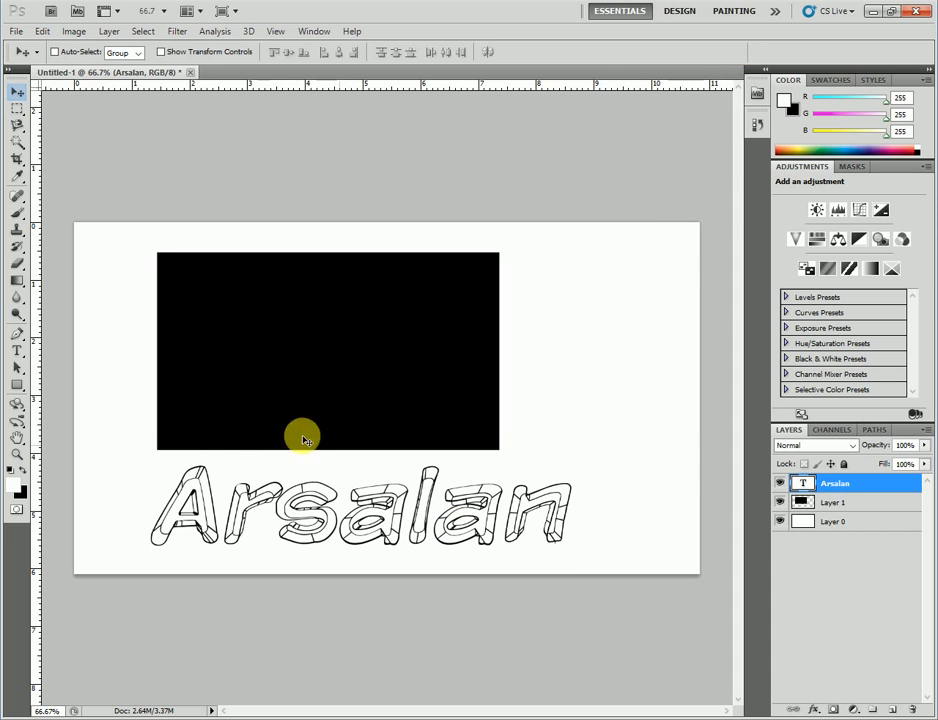
left_click_drag(318, 510, 340, 514)
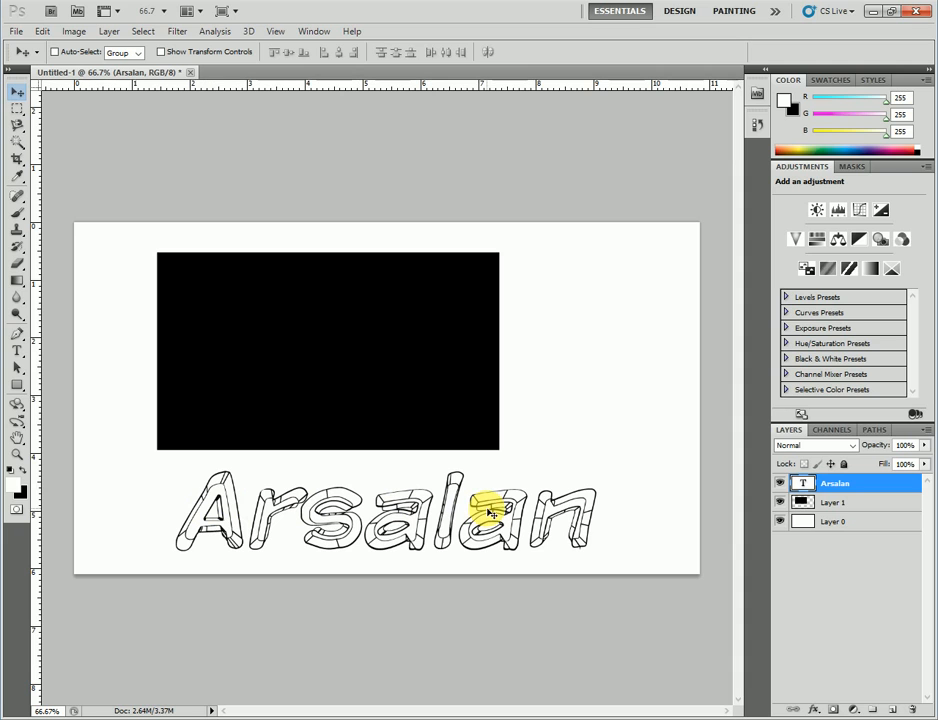
mouse_move(140, 465)
left_mouse_down()
mouse_move(362, 492)
mouse_move(634, 566)
left_mouse_up()
left_click_drag(771, 473, 920, 495)
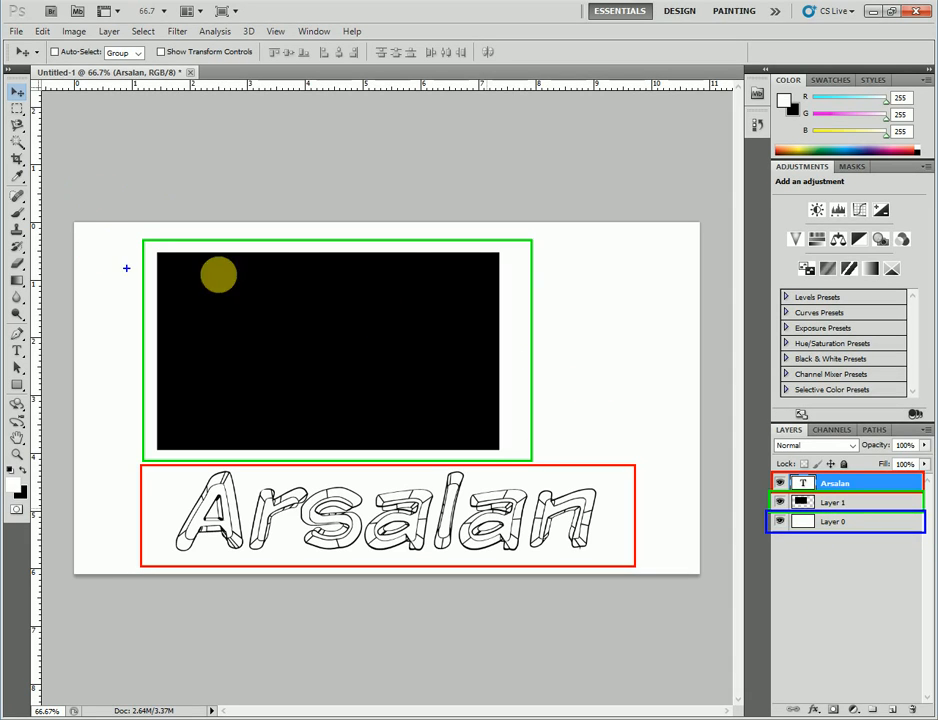
mouse_move(571, 265)
left_mouse_down()
mouse_move(571, 296)
mouse_move(568, 268)
mouse_move(590, 264)
mouse_move(589, 279)
mouse_move(606, 288)
mouse_move(598, 262)
mouse_move(575, 261)
mouse_move(576, 284)
mouse_move(608, 292)
left_mouse_up()
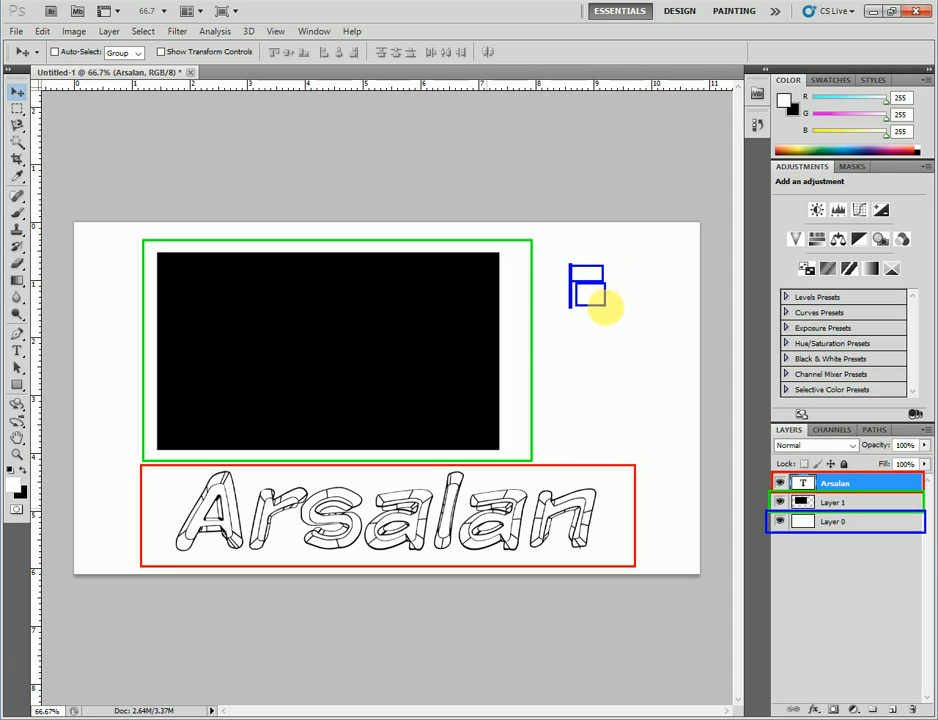
mouse_move(648, 259)
left_mouse_down()
mouse_move(627, 361)
mouse_move(583, 310)
mouse_move(645, 329)
left_mouse_up()
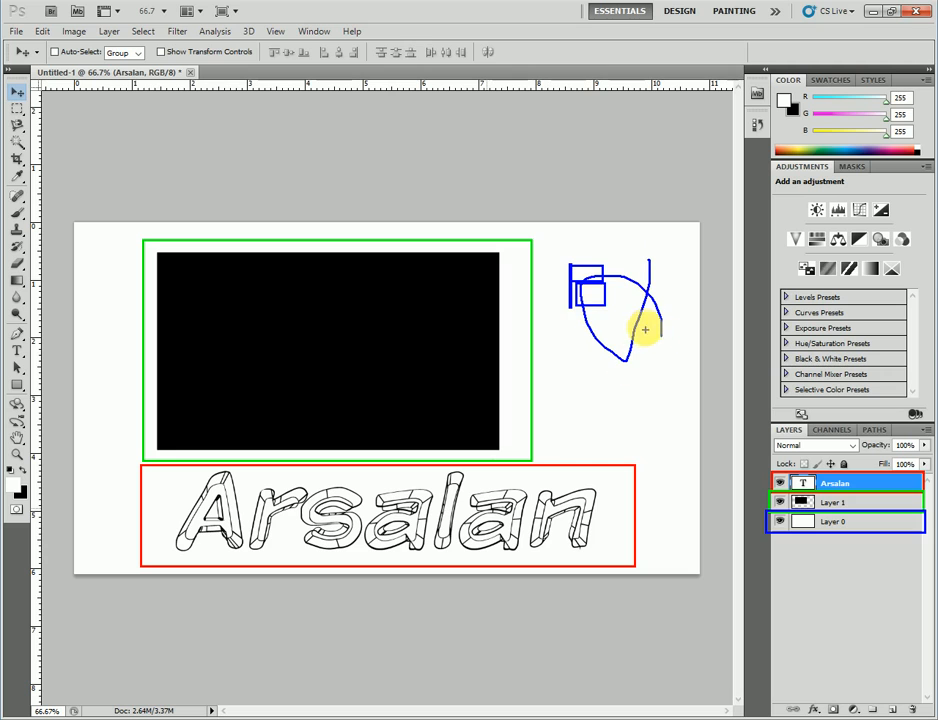
key("Escape")
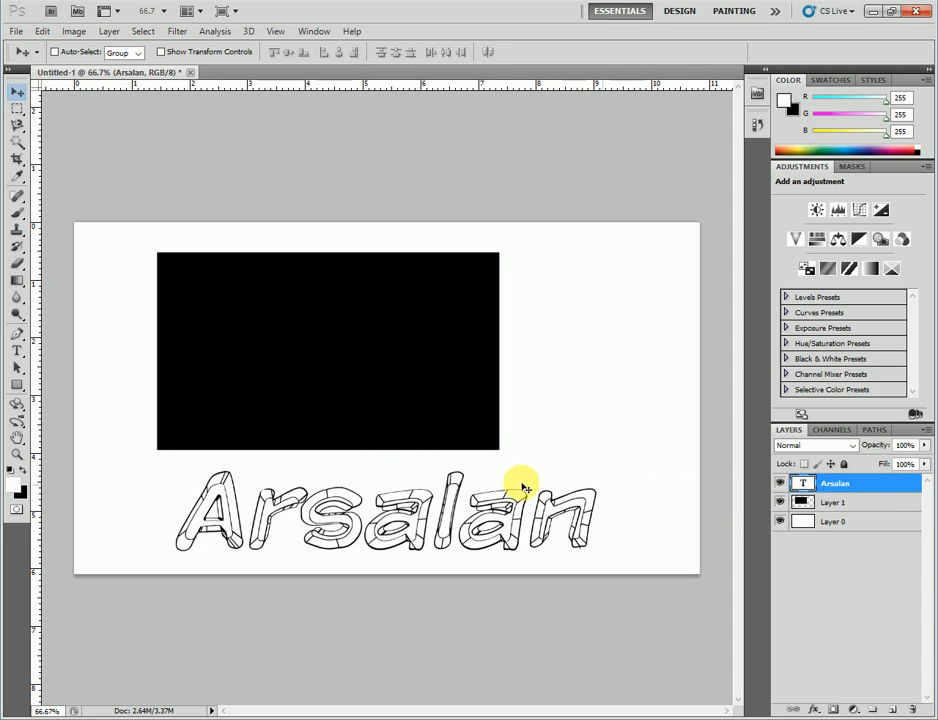
Step: Move the text layer further right, and move the Layer 1 rectangle slightly up and right
left_click_drag(500, 505, 550, 503)
left_click(800, 502)
left_click_drag(320, 324, 338, 307)
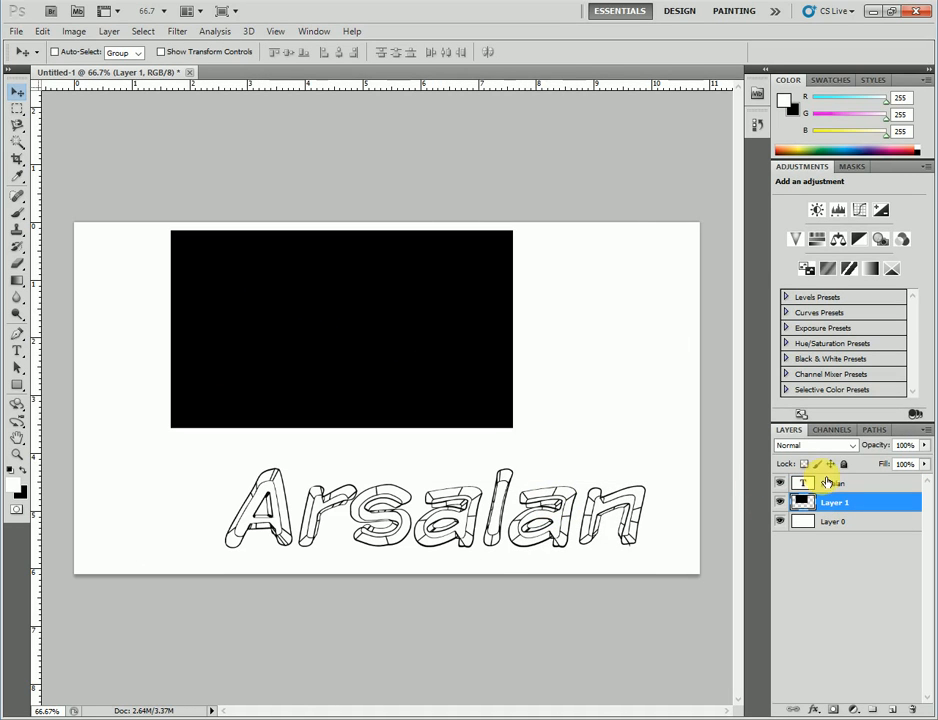
Step: Move the Layer 1 rectangle to the canvas's top edge and back down to just above the text
left_click(836, 511)
left_click_drag(320, 298, 404, 304)
left_click(853, 507)
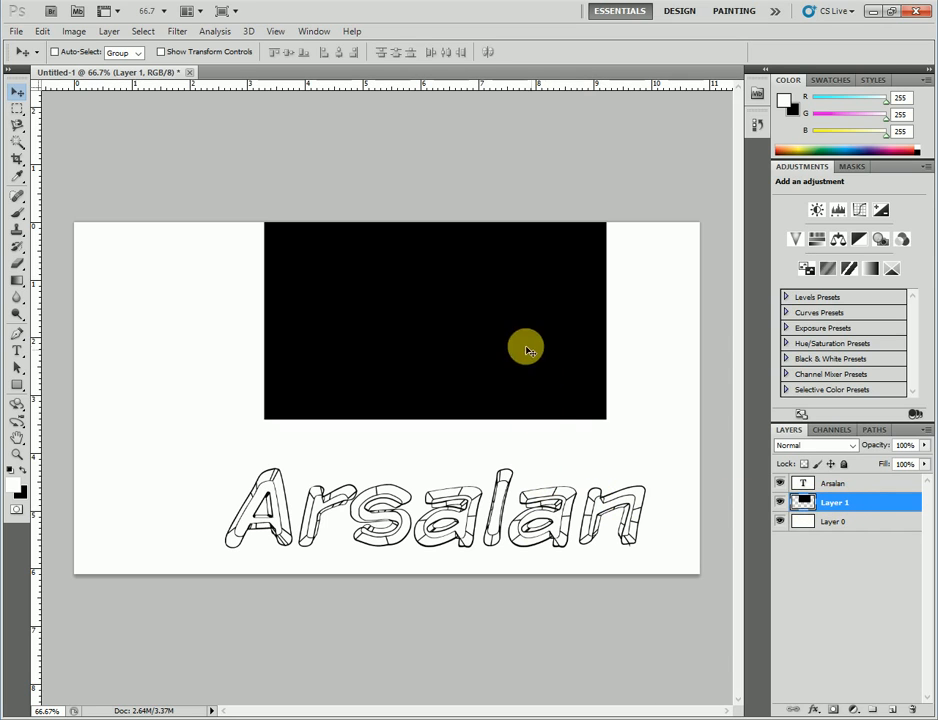
left_click_drag(494, 324, 441, 372)
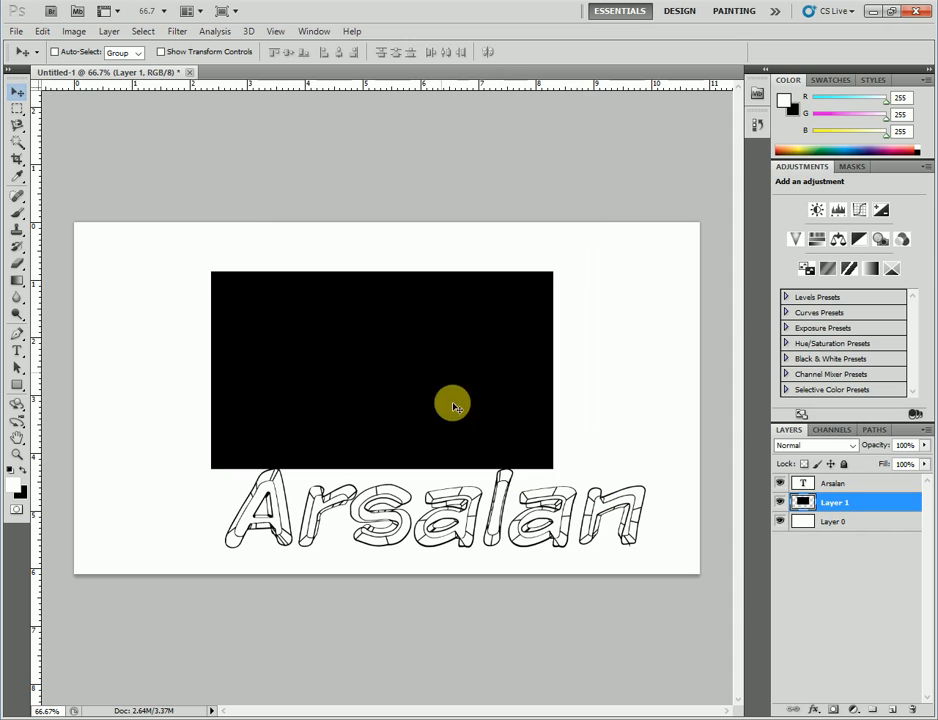
Step: Try to move the text several times while Layer 1 is active, leaving the rectangle just above the text
left_click_drag(471, 505, 467, 375)
left_click_drag(456, 505, 475, 615)
left_click_drag(290, 475, 195, 509)
left_click_drag(318, 506, 409, 517)
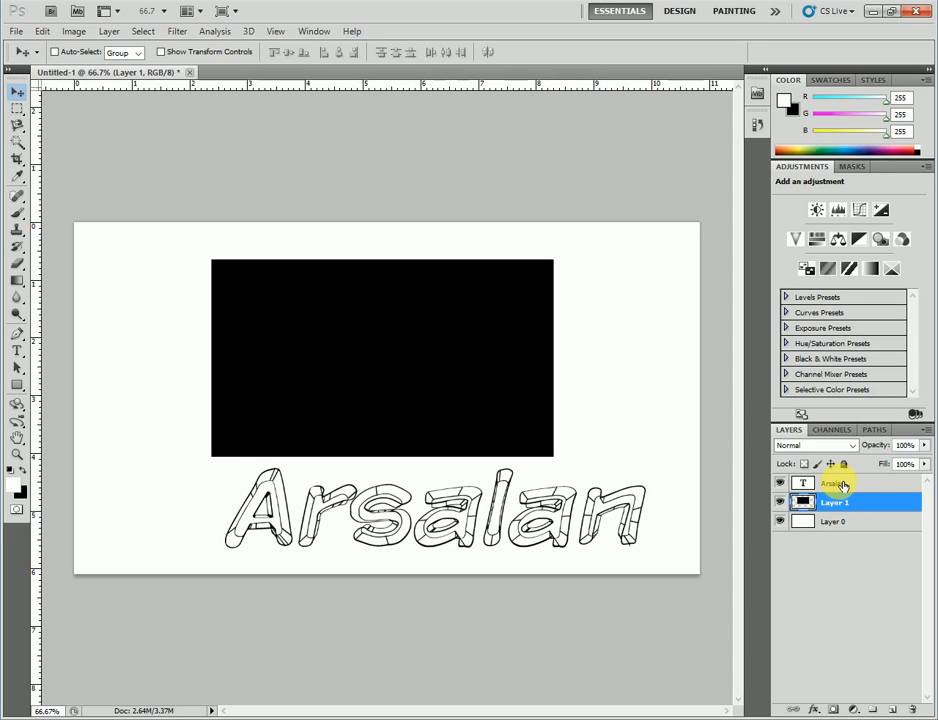
Step: Shift the text layer slightly left beneath the rectangle, and try moving the white Layer 0
left_click(842, 486)
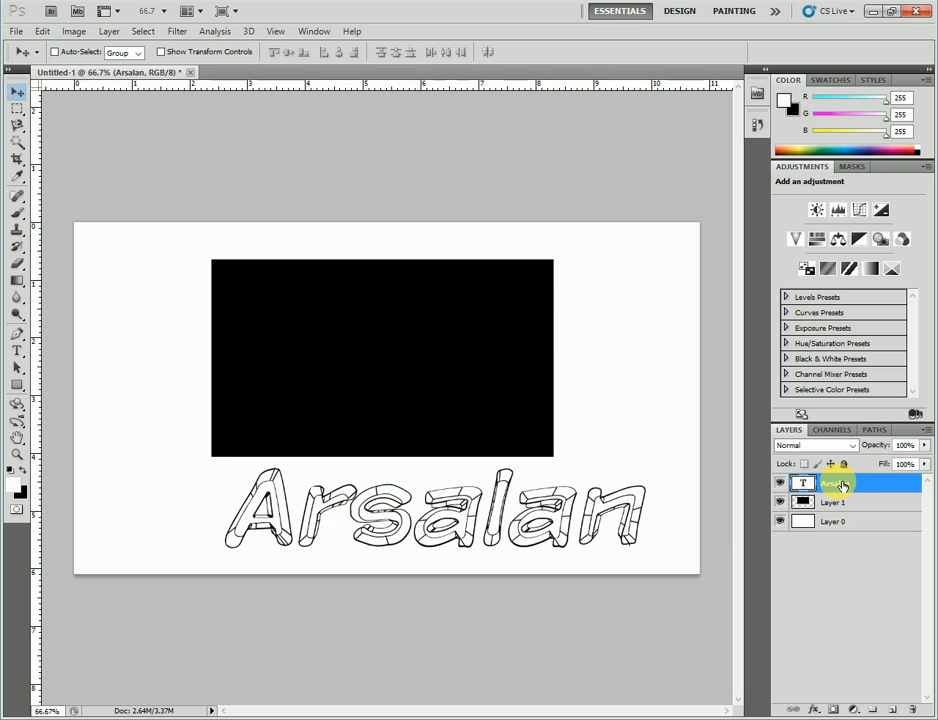
left_click_drag(588, 498, 471, 384)
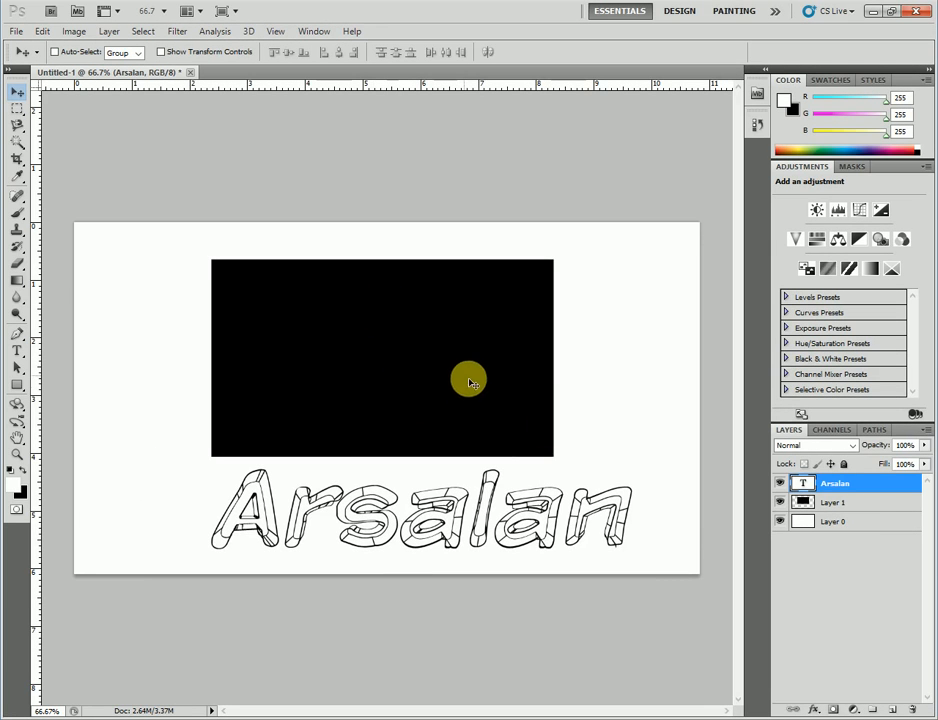
left_click(873, 528)
left_click_drag(369, 426, 360, 379)
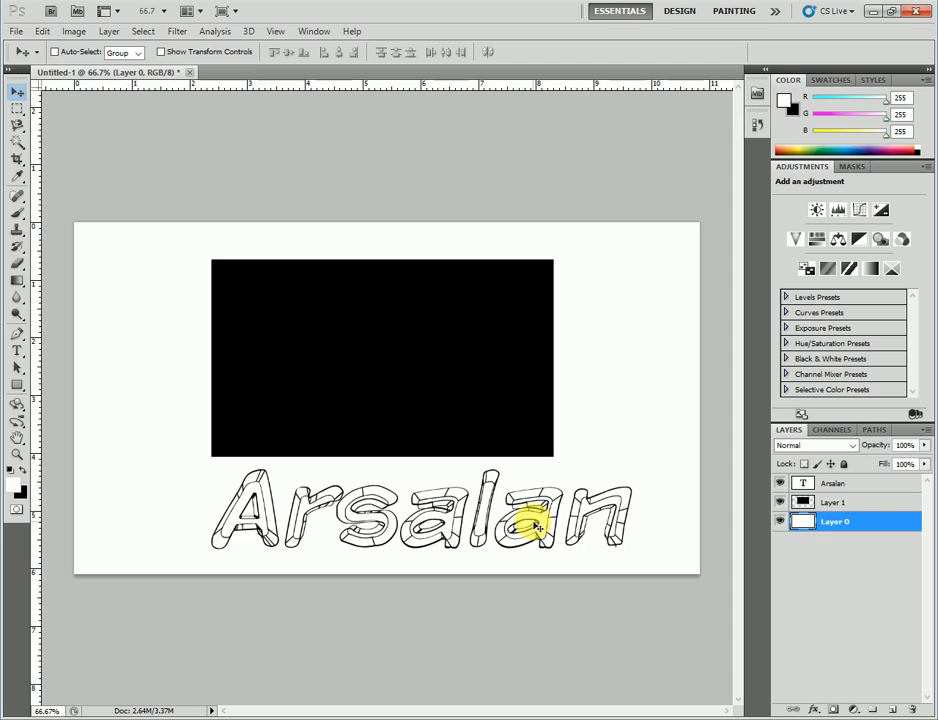
mouse_move(535, 521)
left_mouse_down()
mouse_move(528, 503)
mouse_move(534, 523)
left_mouse_up()
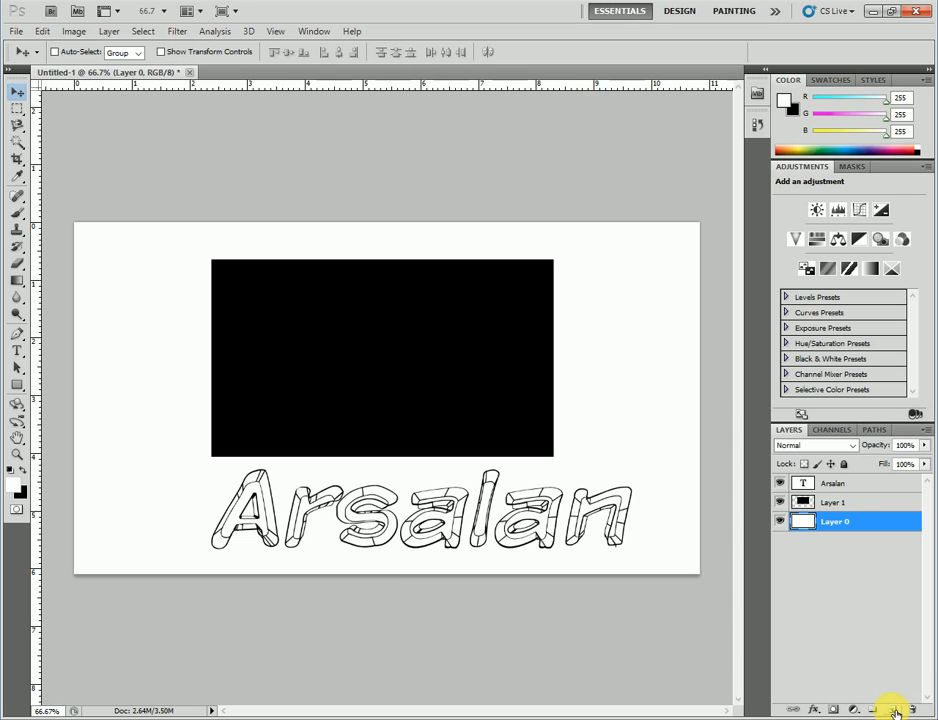
Step: Add seven new empty layers directly above Layer 0
left_click(894, 710)
left_click(894, 710)
left_click(894, 710)
left_click(894, 710)
left_click(894, 710)
left_click(894, 710)
left_click(894, 710)
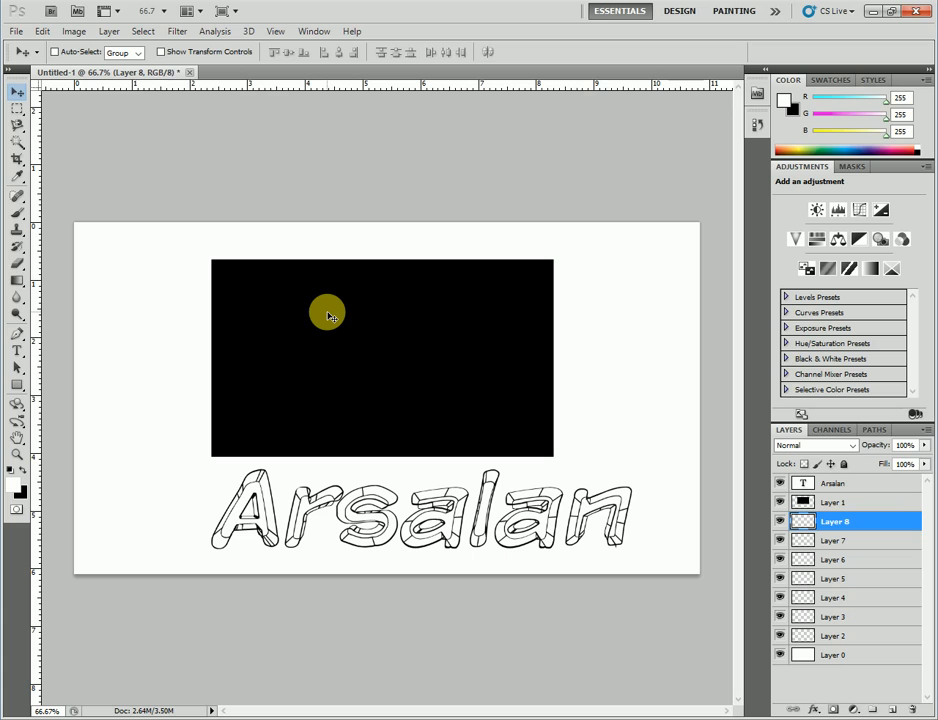
Step: Switch to the browser and view the Photoshop course entry on the Last Look Production blog's Learning page
left_click(873, 11)
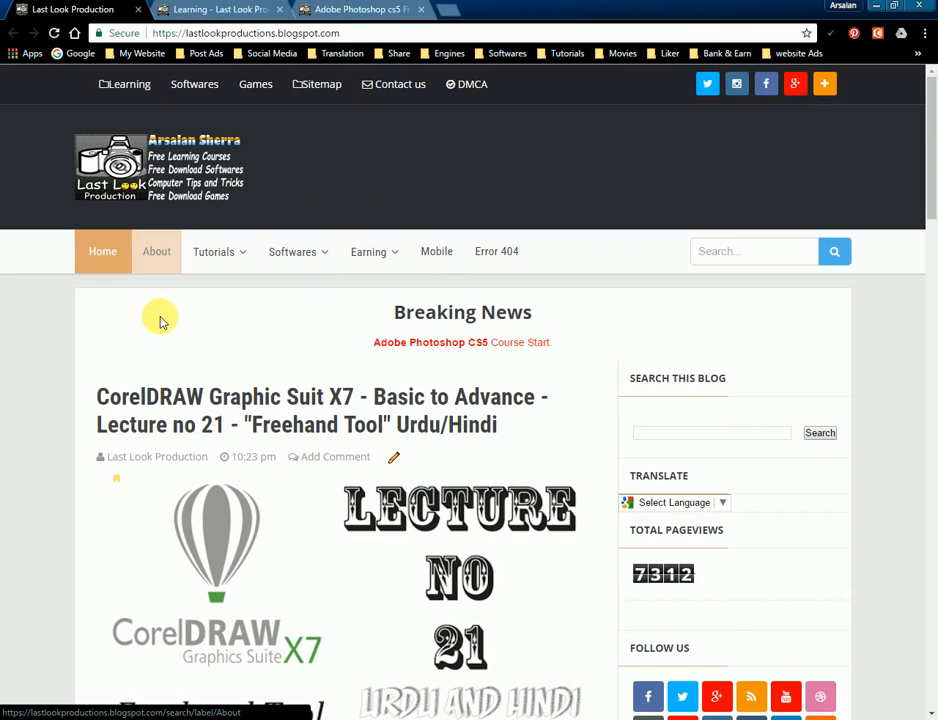
mouse_move(225, 256)
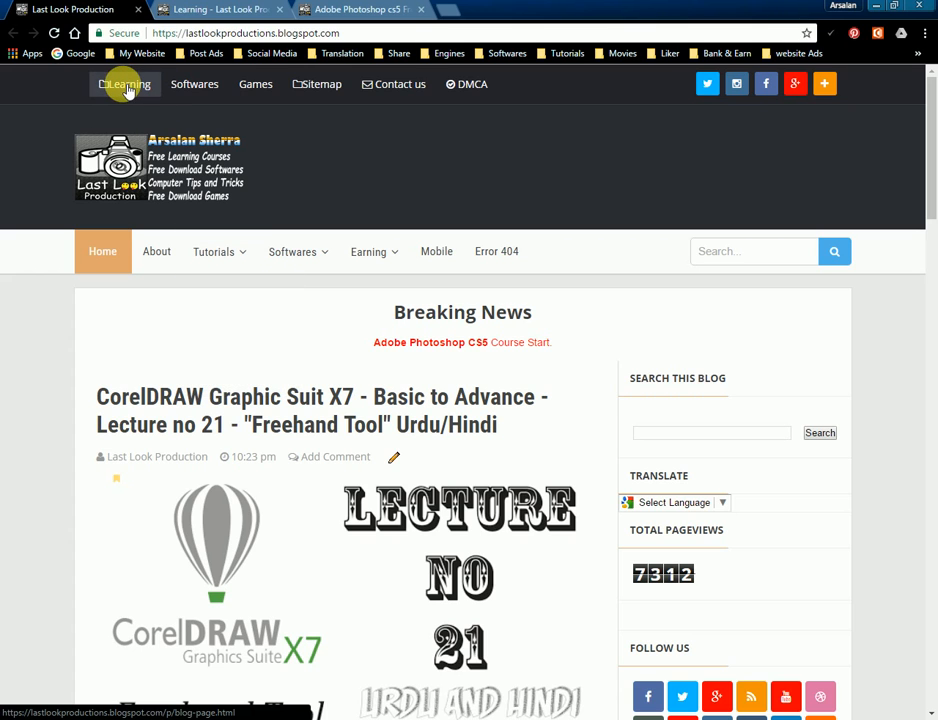
left_click(165, 12)
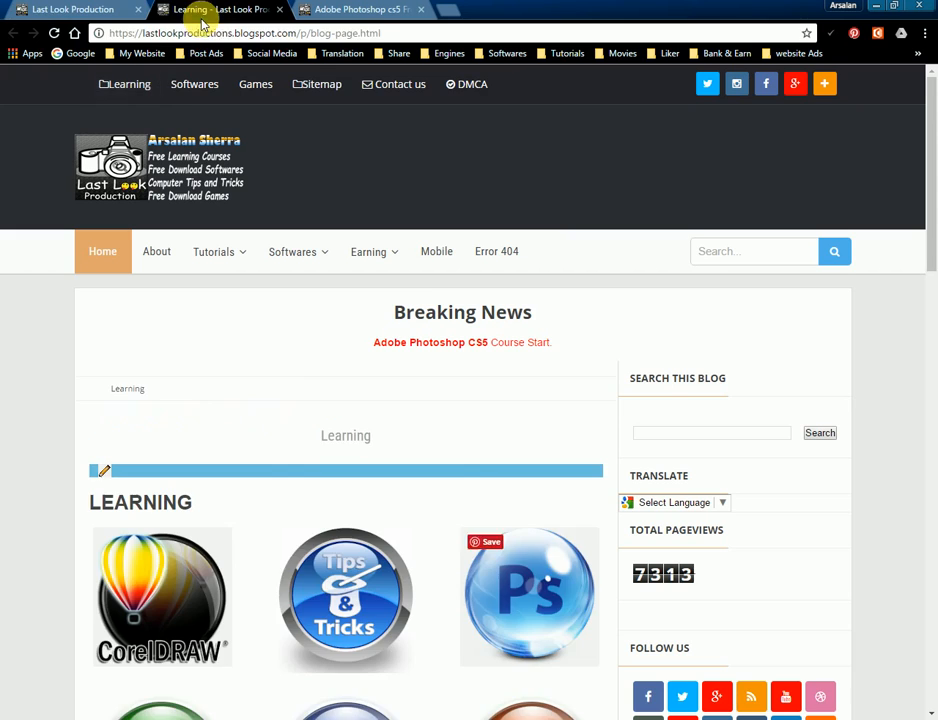
scroll(225, 530, "down", 4)
scroll(220, 356, "up", 2)
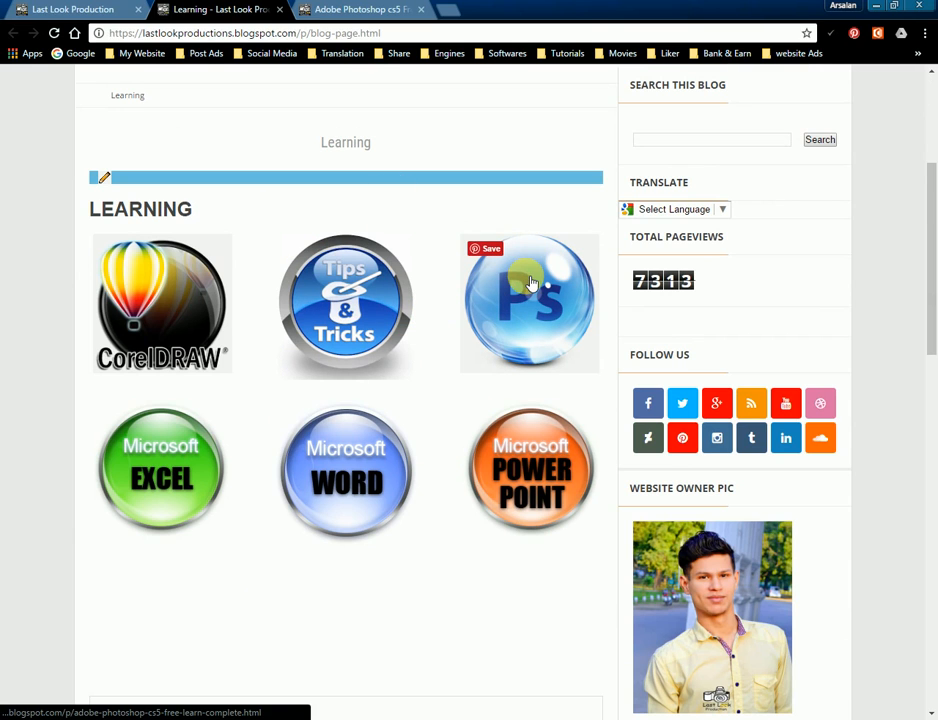
mouse_move(456, 224)
left_mouse_down()
mouse_move(505, 258)
mouse_move(603, 375)
left_mouse_up()
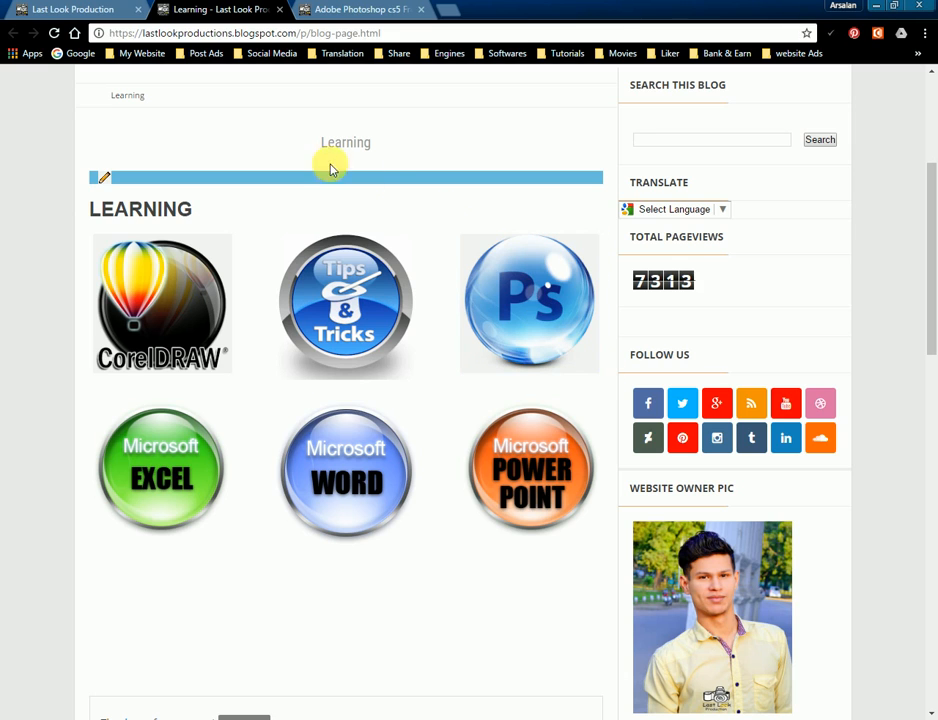
Step: Look through the blog's Adobe Photoshop CS5 course page down to the course description and download link
left_click(368, 10)
scroll(136, 391, "down", 5)
scroll(228, 362, "down", 3)
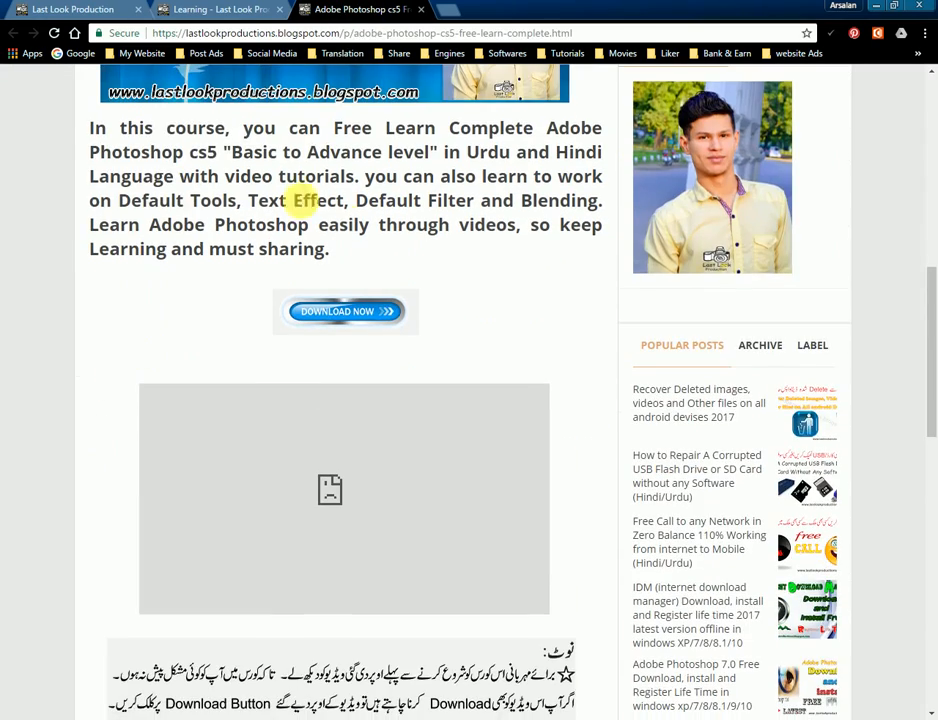
Step: Reload the course page to load its embedded video, and view the list of lectures below it
scroll(245, 358, "down", 2)
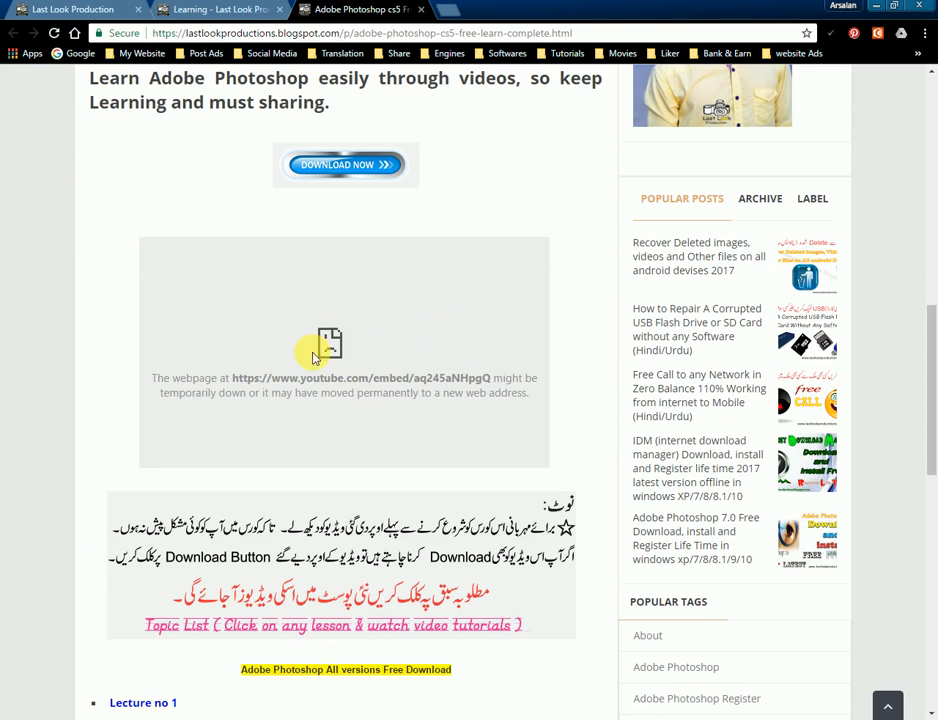
left_click(53, 33)
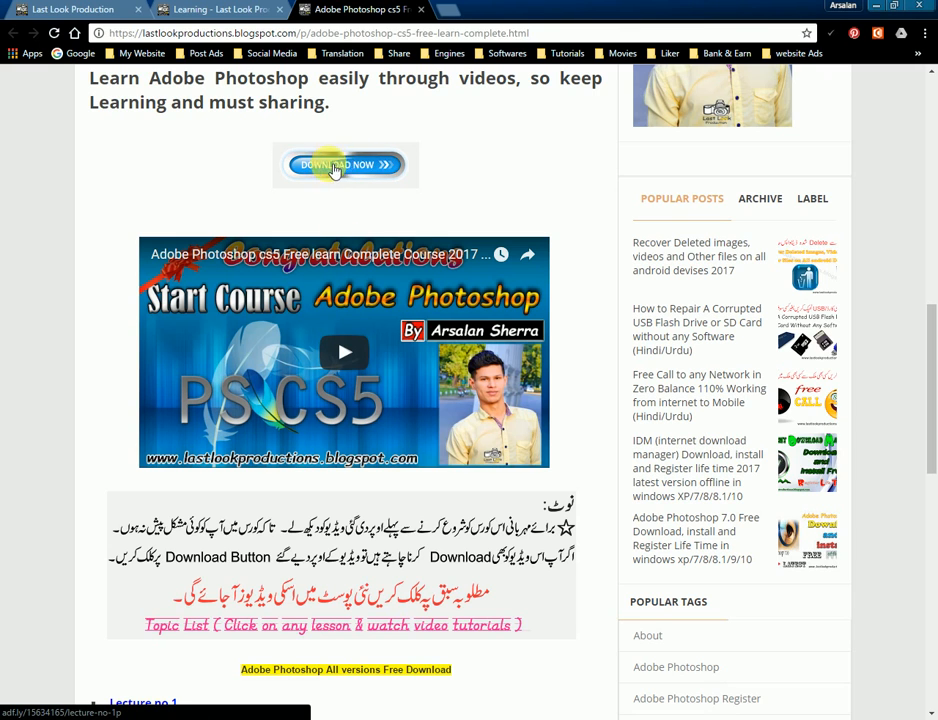
scroll(258, 330, "down", 3)
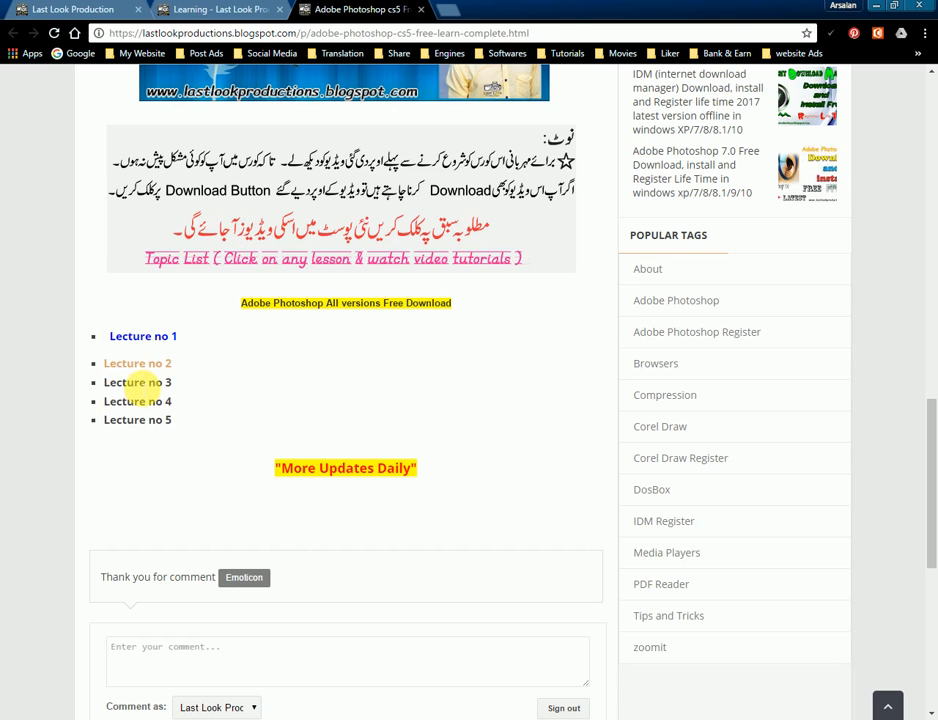
Step: Open the Lecture no 2 page, look through its description, download link and video, and close the page
left_click(141, 369)
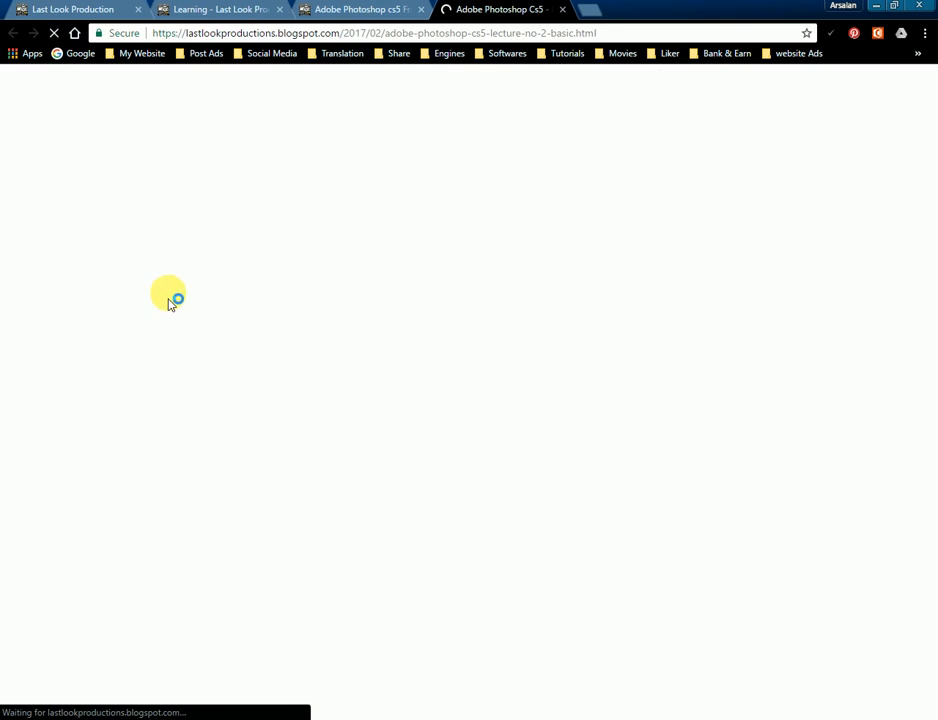
scroll(310, 473, "down", 9)
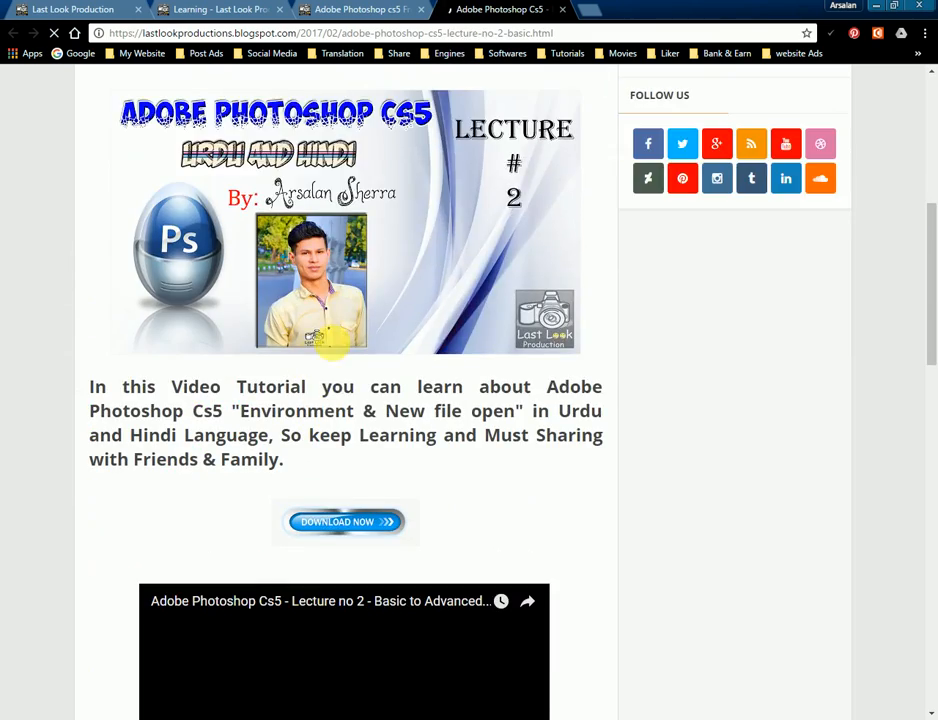
scroll(258, 330, "up", 3)
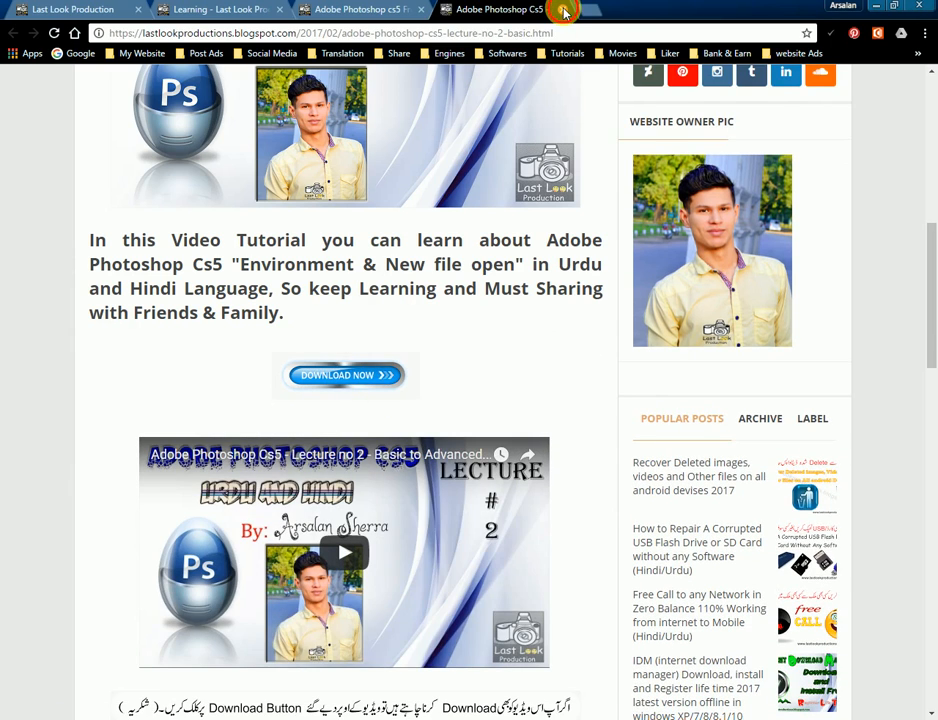
left_click(564, 11)
Step: View the course page's footer with its social links and Follow by Email field, and return to the page header
scroll(597, 360, "down", 5)
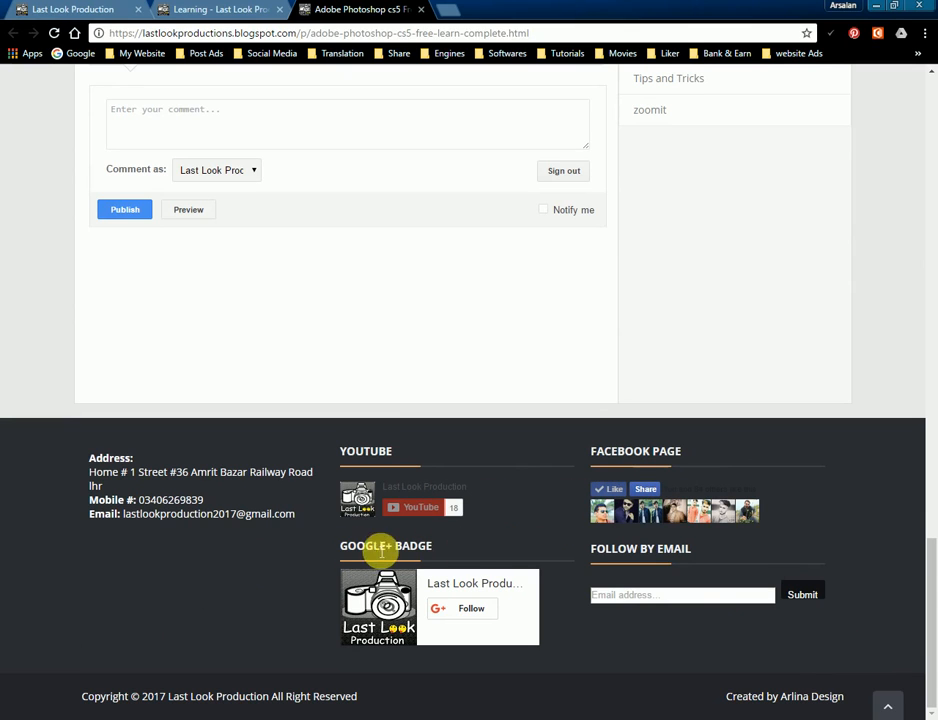
left_click(644, 604)
scroll(72, 252, "up", 12)
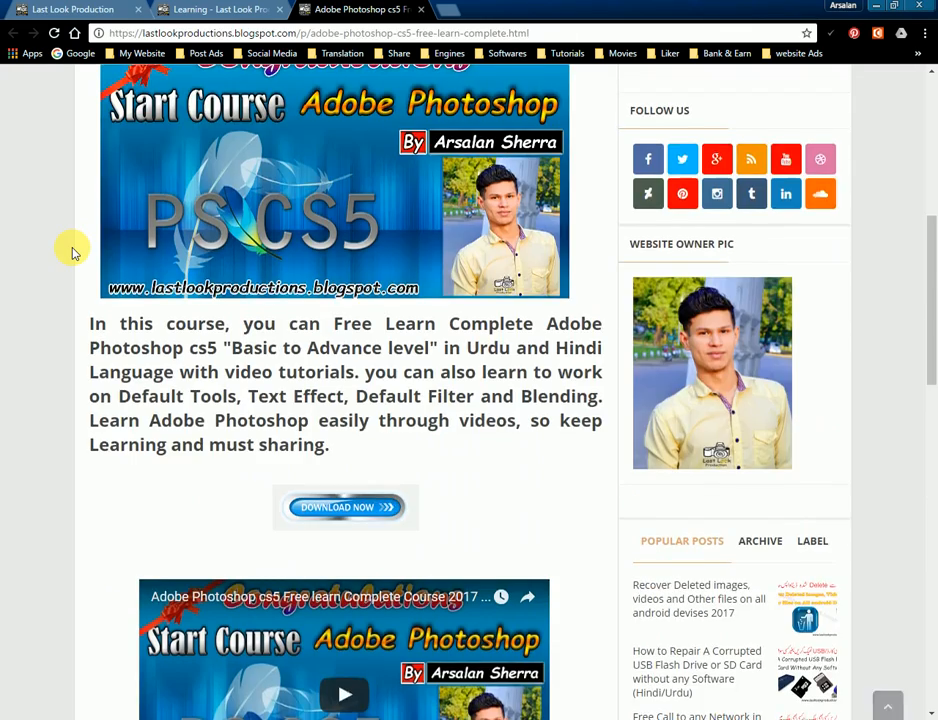
scroll(72, 252, "up", 5)
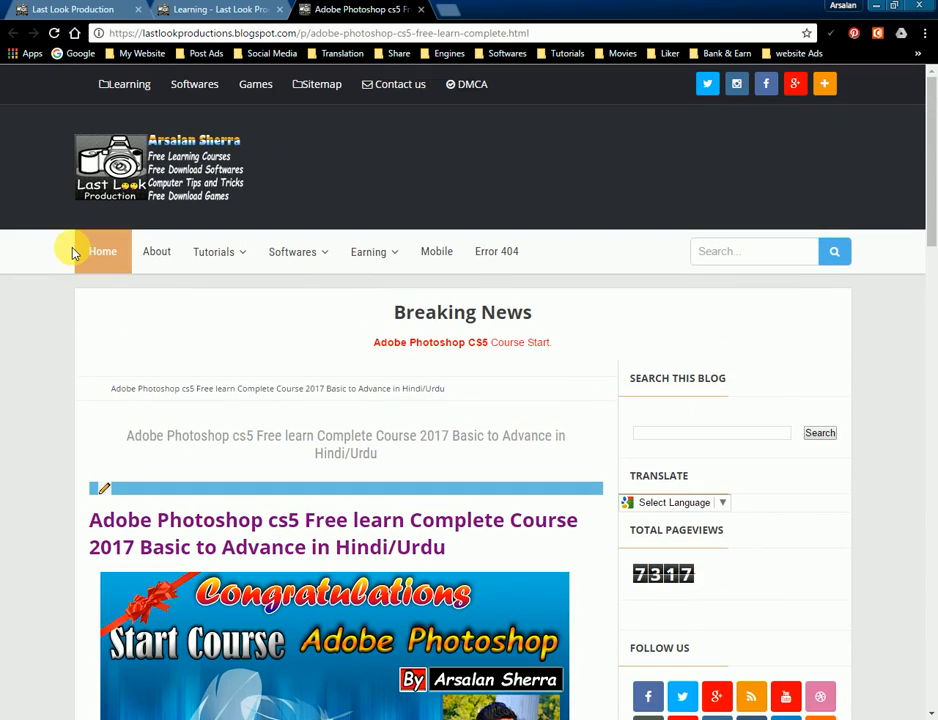